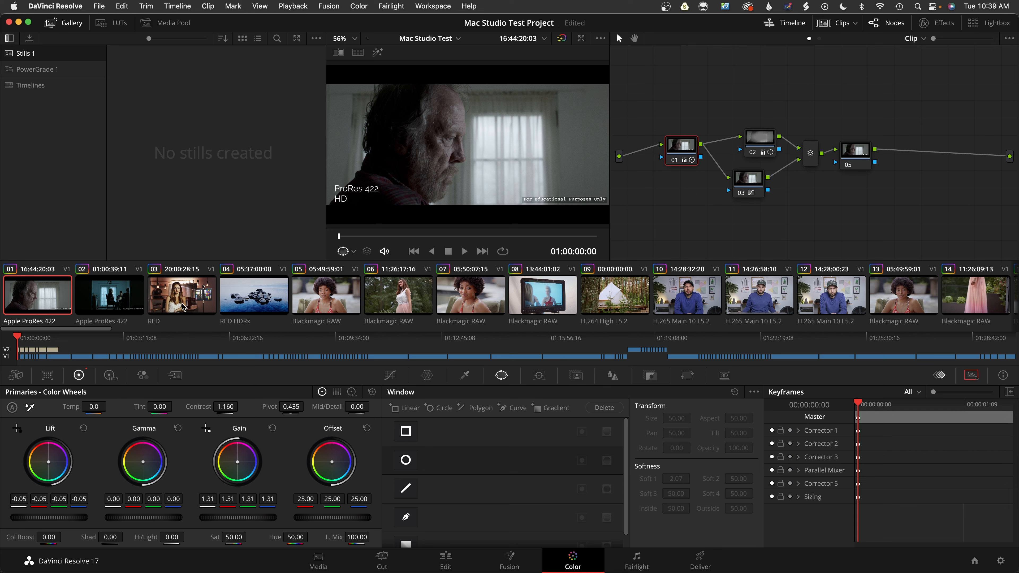
Review the graded RED, RED HDRx, Blackmagic RAW, H.264 and H.265 clips and their node graphs, then return to the first ProRes 422 clip.
left_click(160, 306)
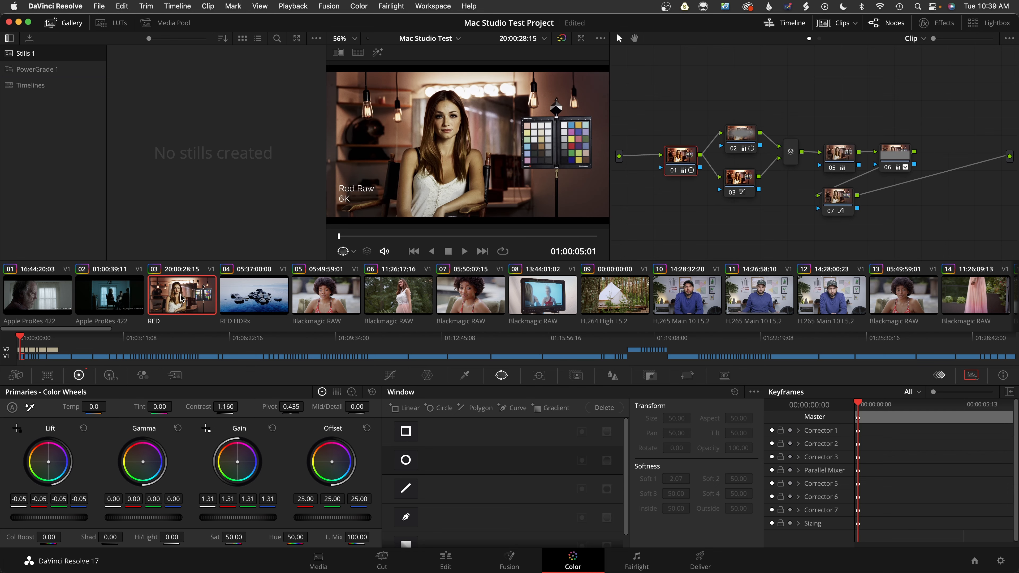
left_click(274, 300)
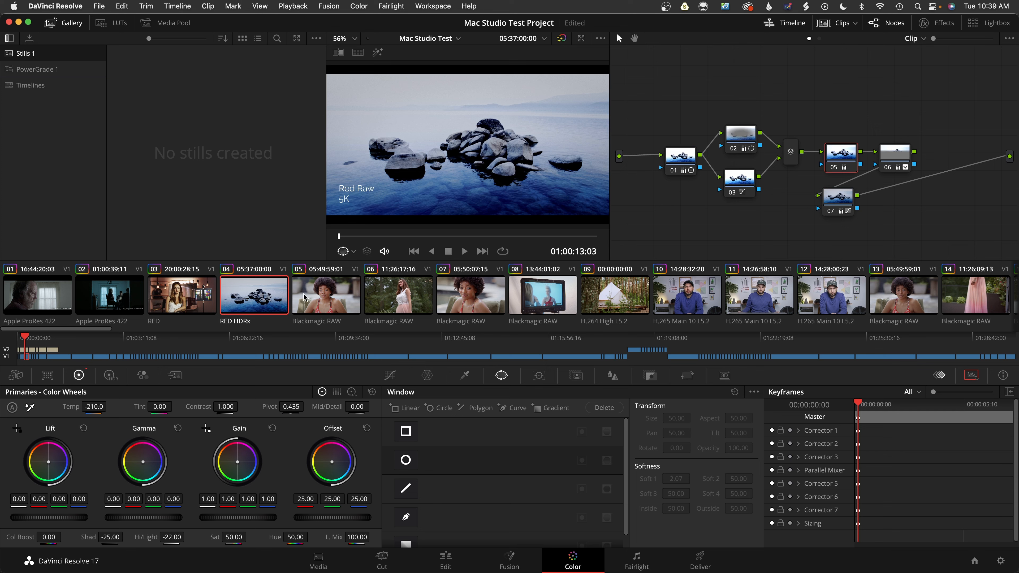
left_click(343, 296)
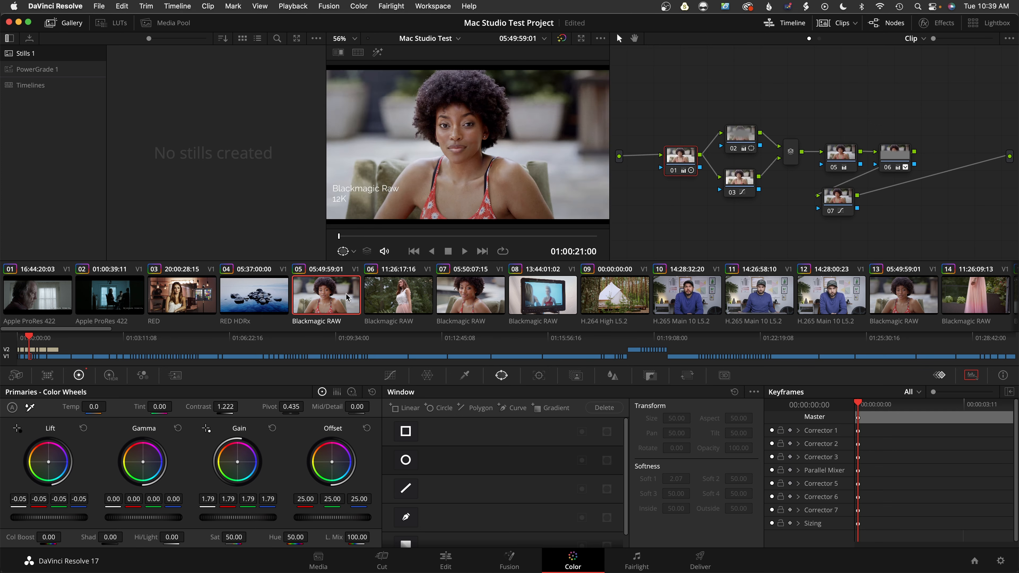
left_click(417, 296)
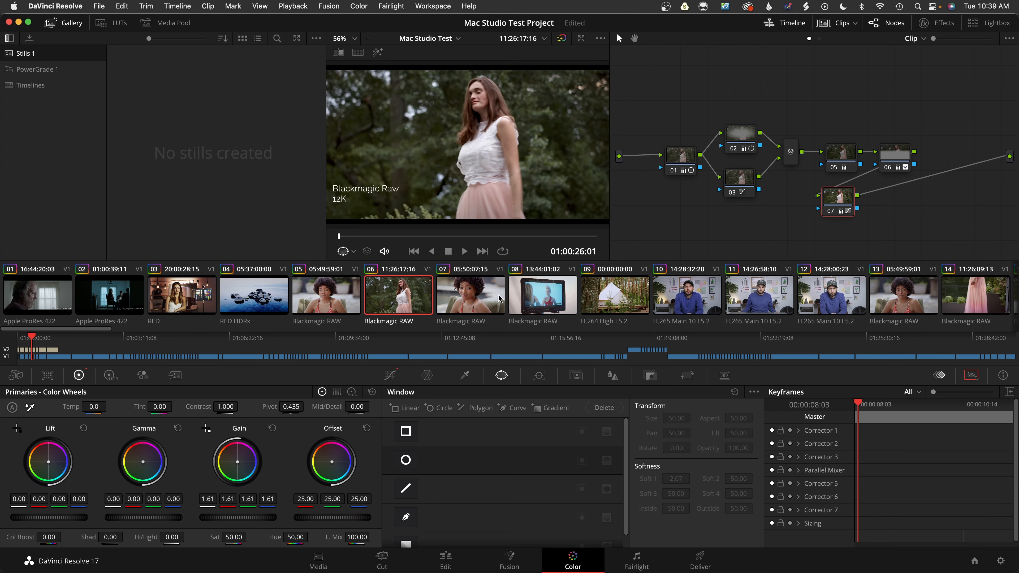
left_click(549, 303)
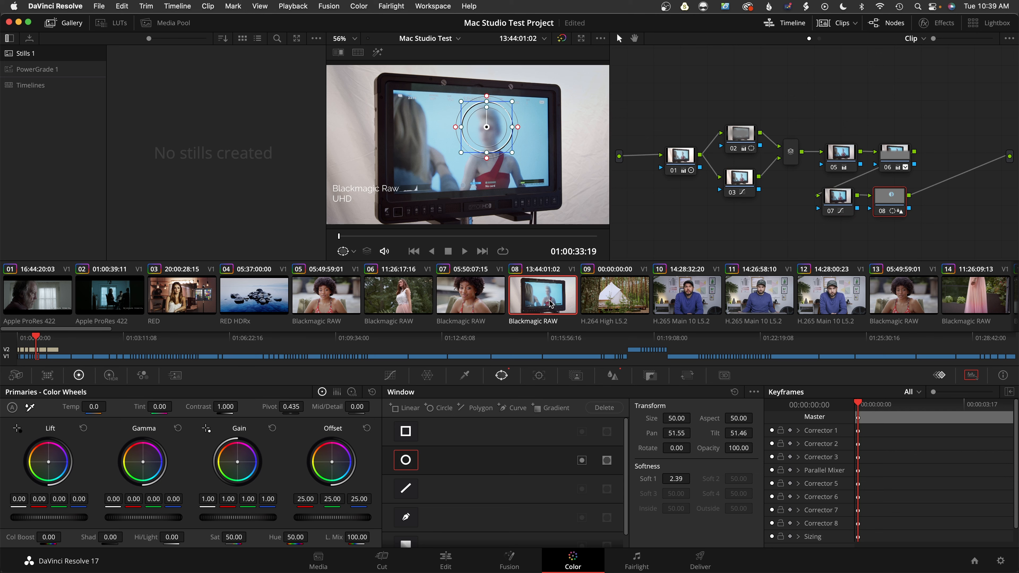
left_click(609, 308)
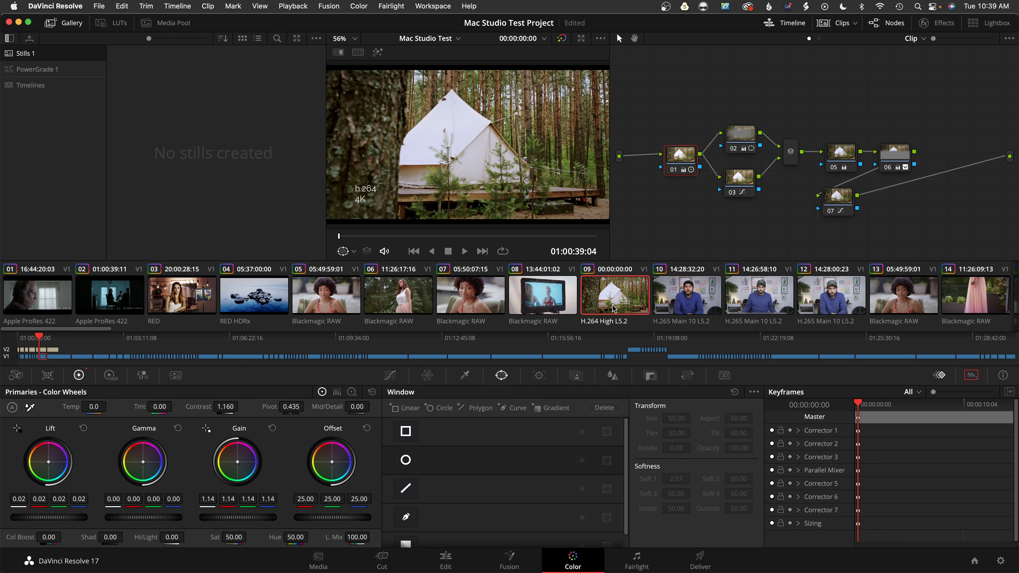
left_click(678, 305)
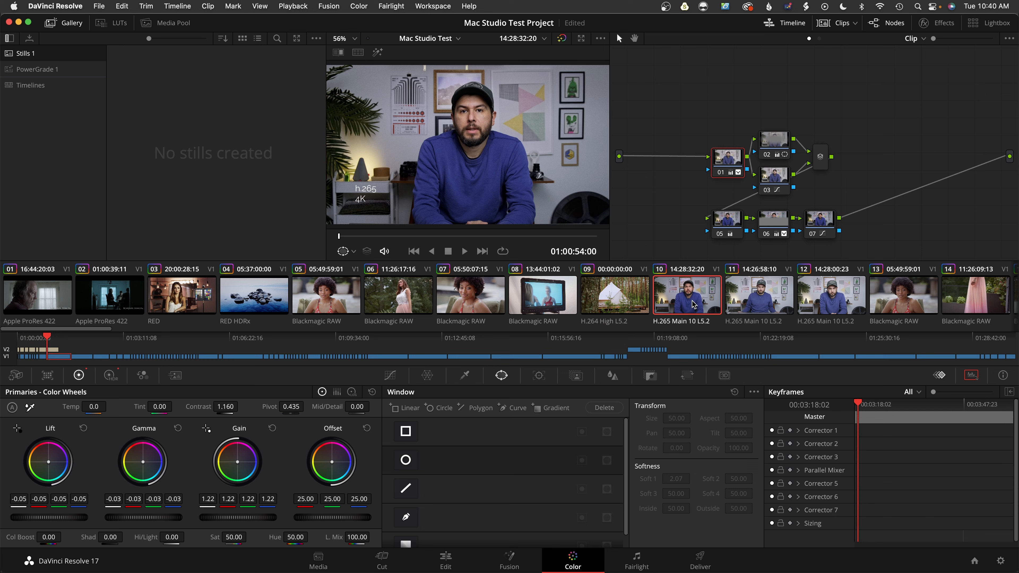
left_click(34, 305)
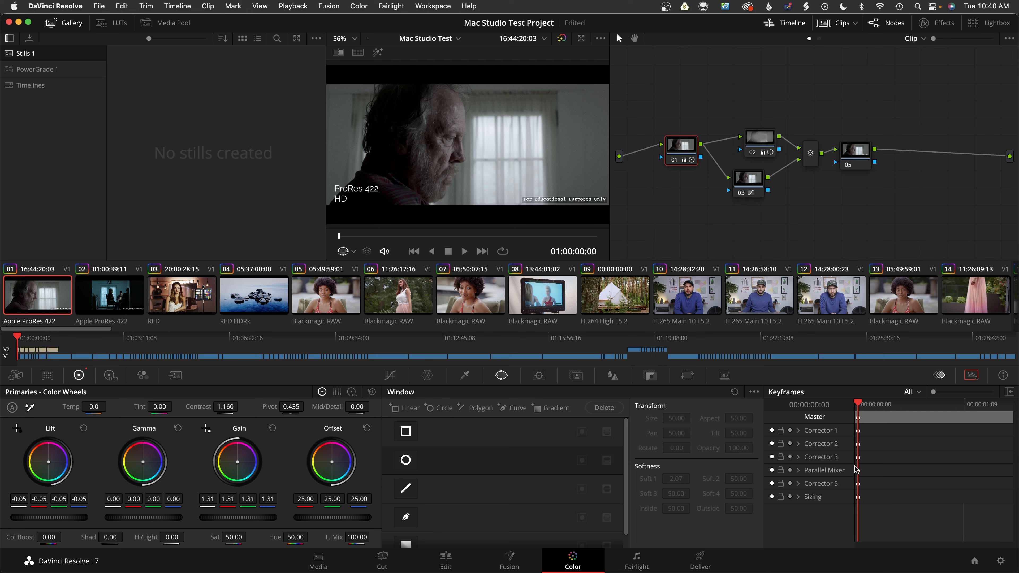
Check the project's Camera RAW decode settings and its timeline format in Master Settings, then close without saving.
left_click(1001, 561)
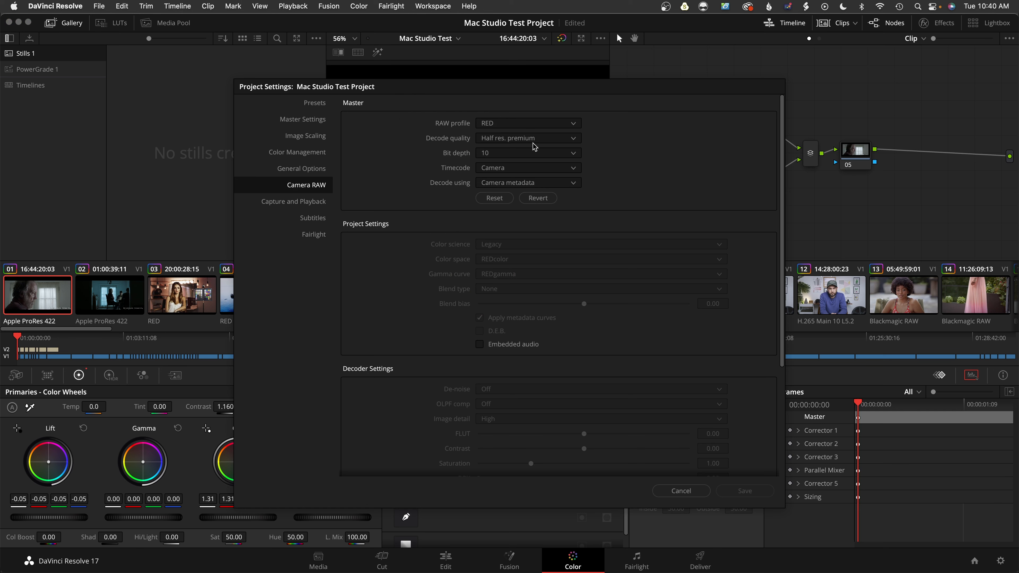
left_click(283, 121)
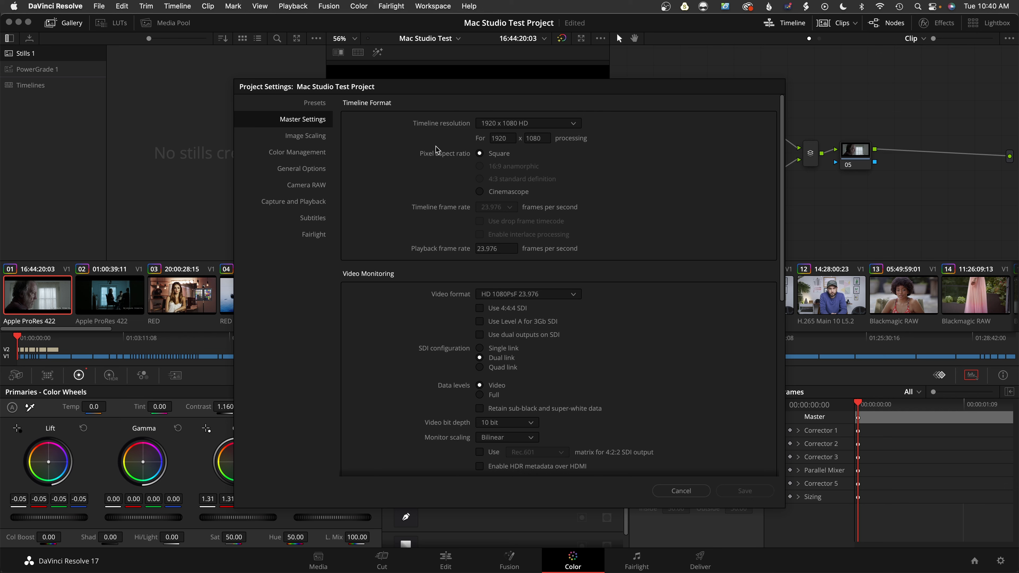
left_click(686, 495)
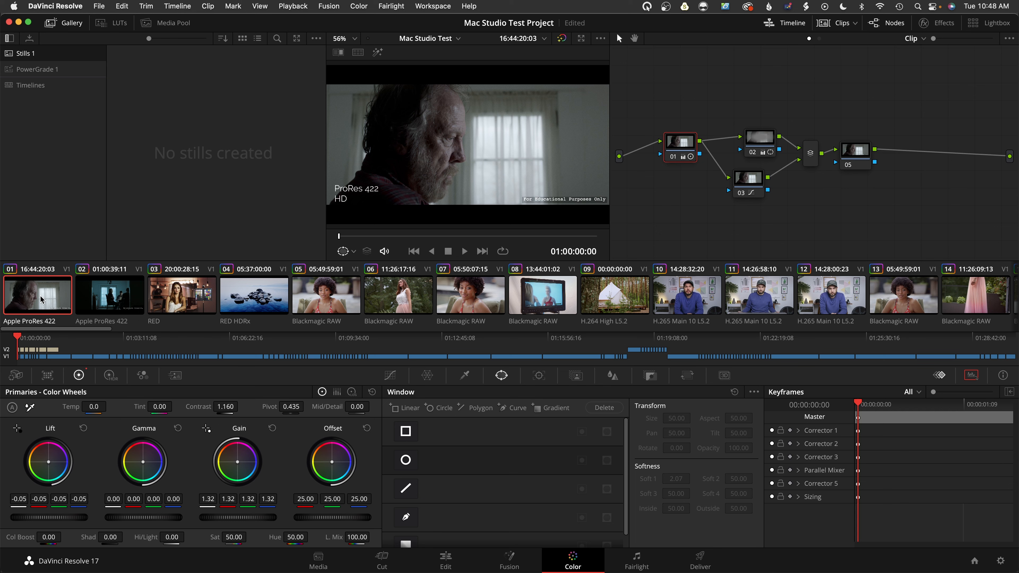
Play the graded timeline from the first ProRes 422 clip into the H.265 4K clip, and stop playback there.
key("space")
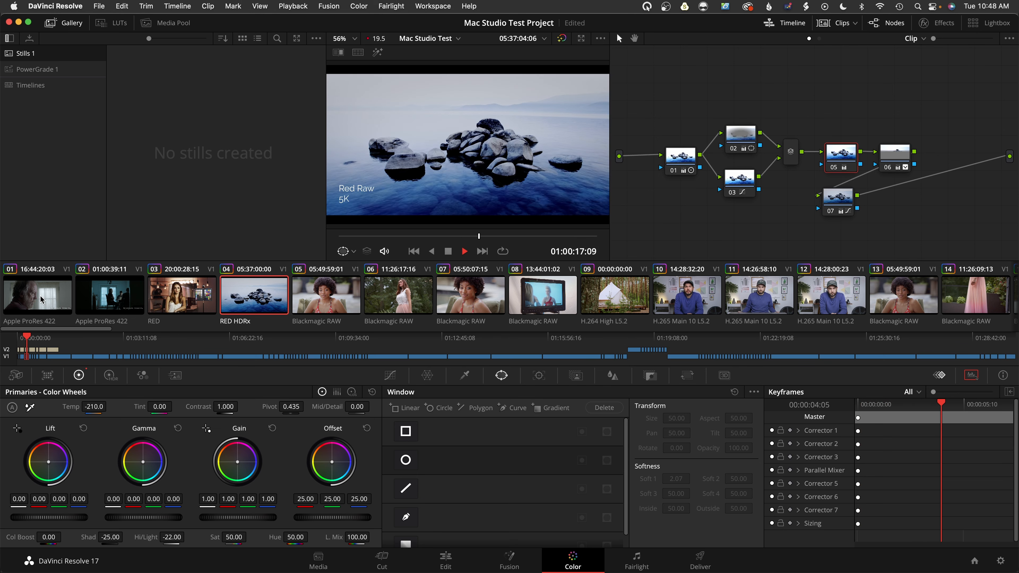
left_click(85, 84)
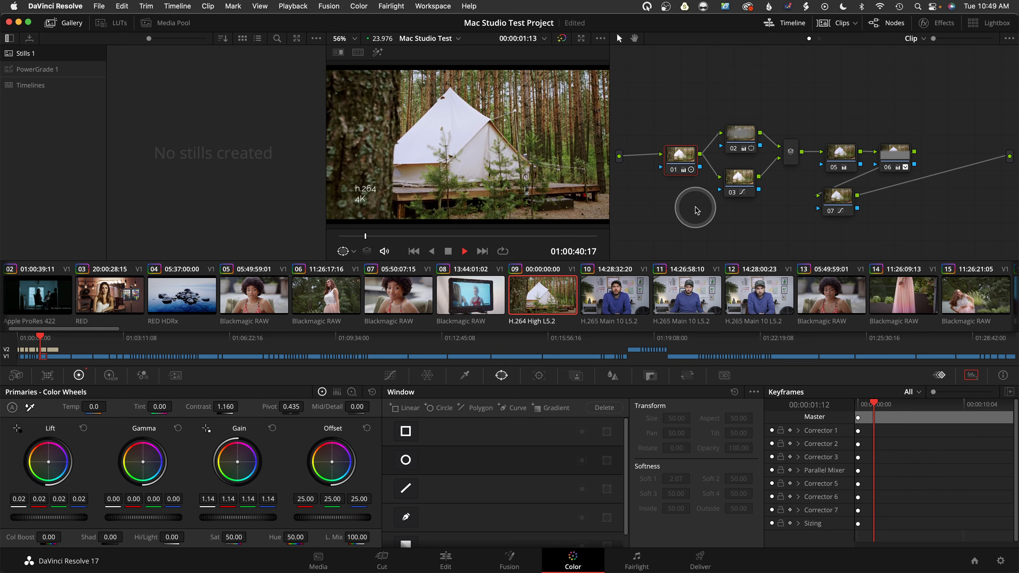
left_click(687, 210)
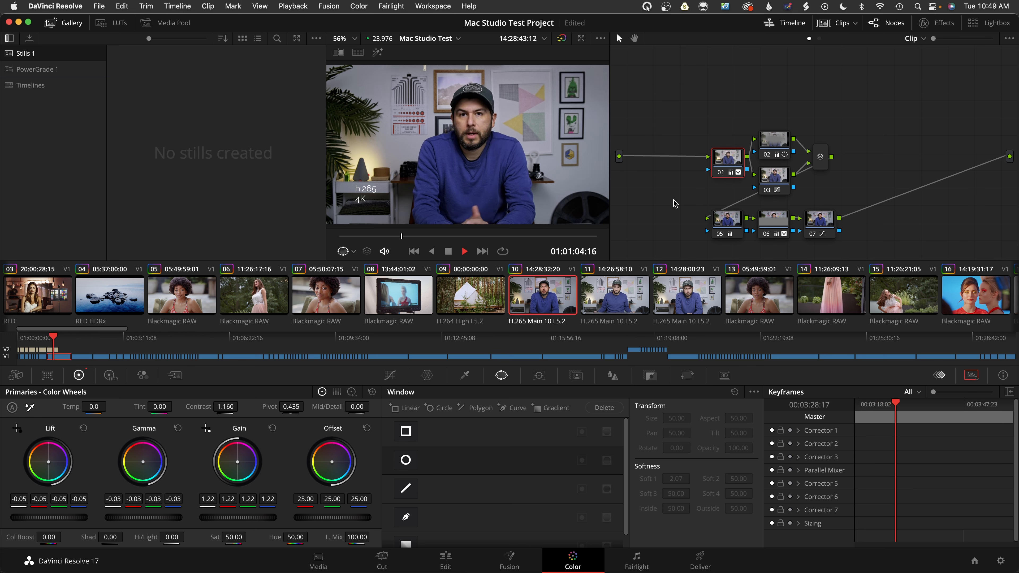
key("space")
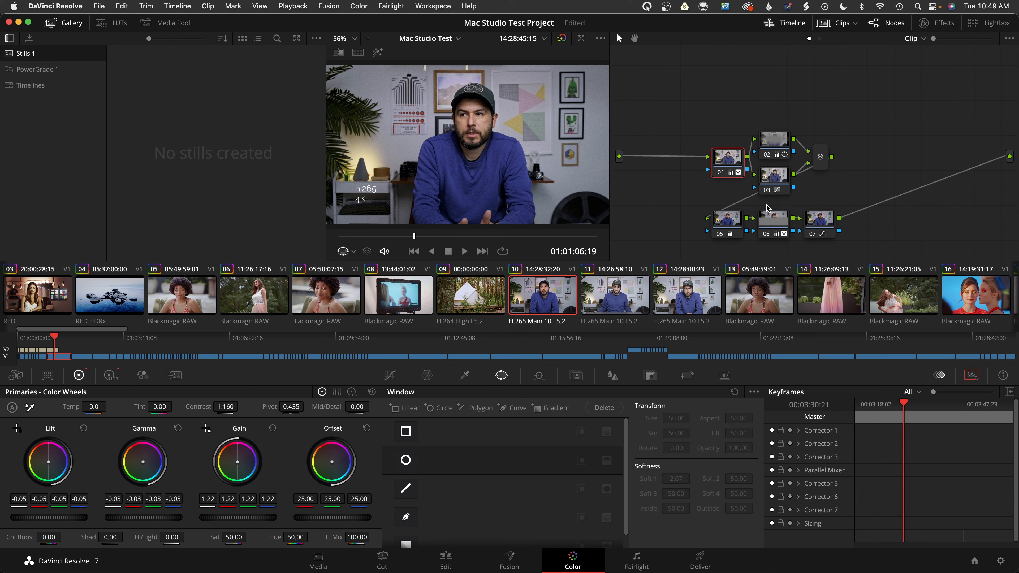
Replay the H.264 4K tent clip and the H.265 4K interview clip to check their playback performance.
left_click(448, 296)
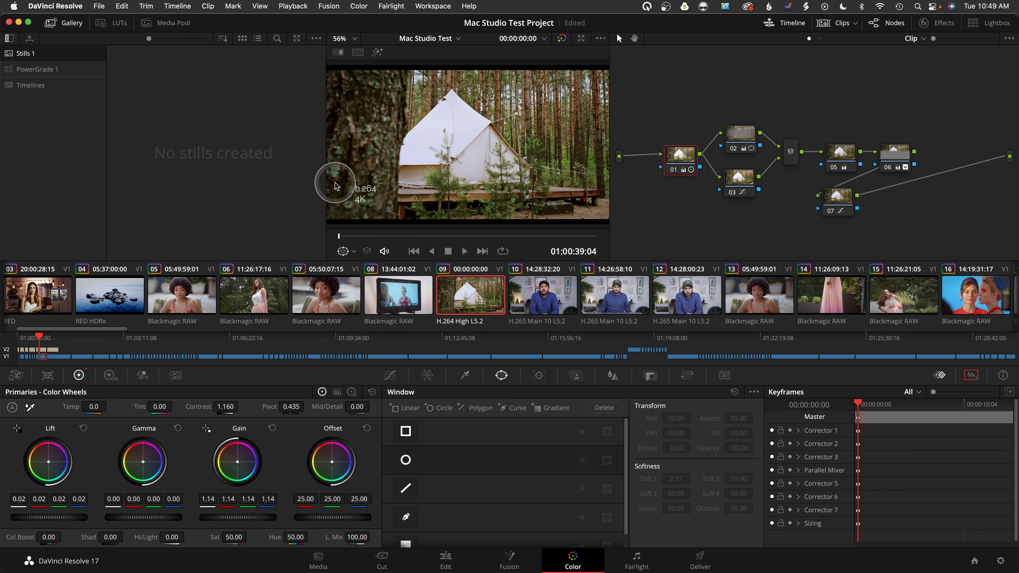
key("space")
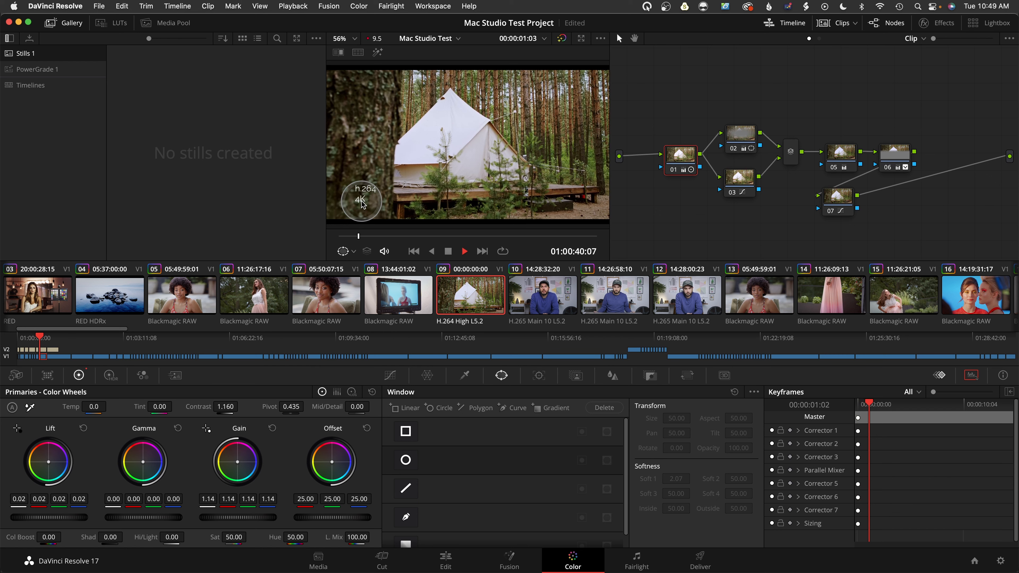
left_click(555, 301)
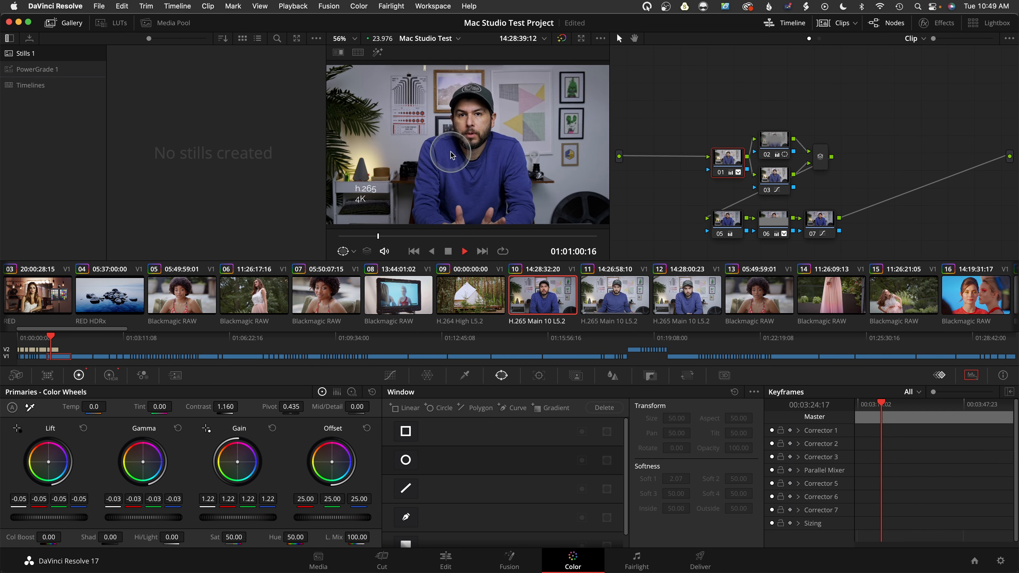
key("space")
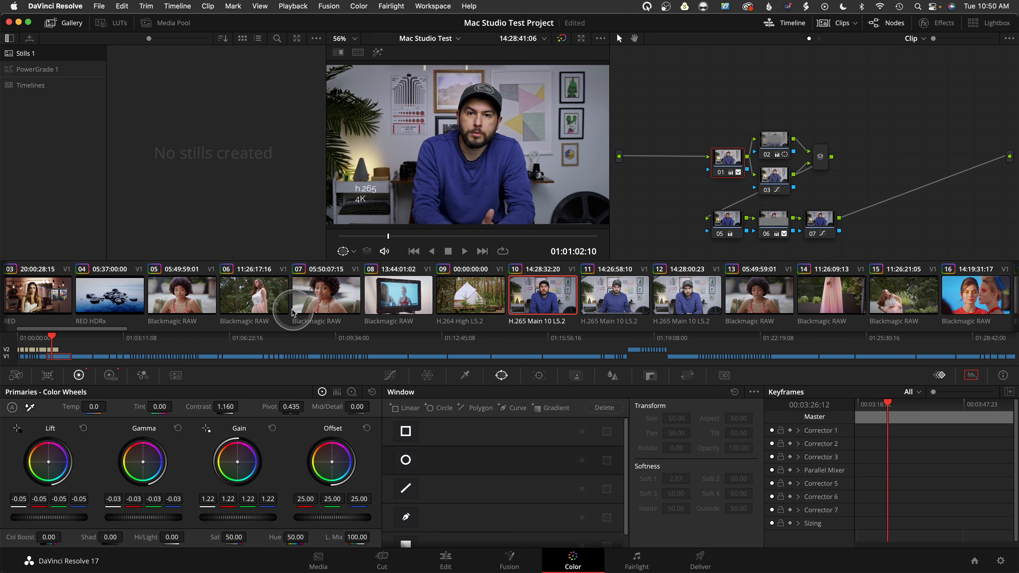
Go back to the first ProRes 422 clip, then play the graded RED 6K clip from its start.
scroll(297, 314, "left", 5)
left_click(46, 302)
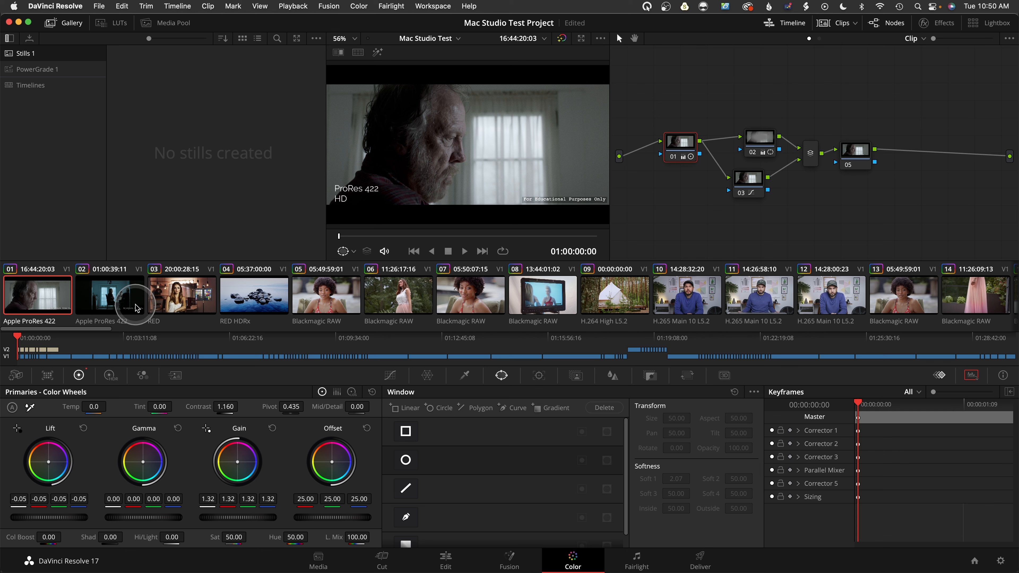
left_click(182, 301)
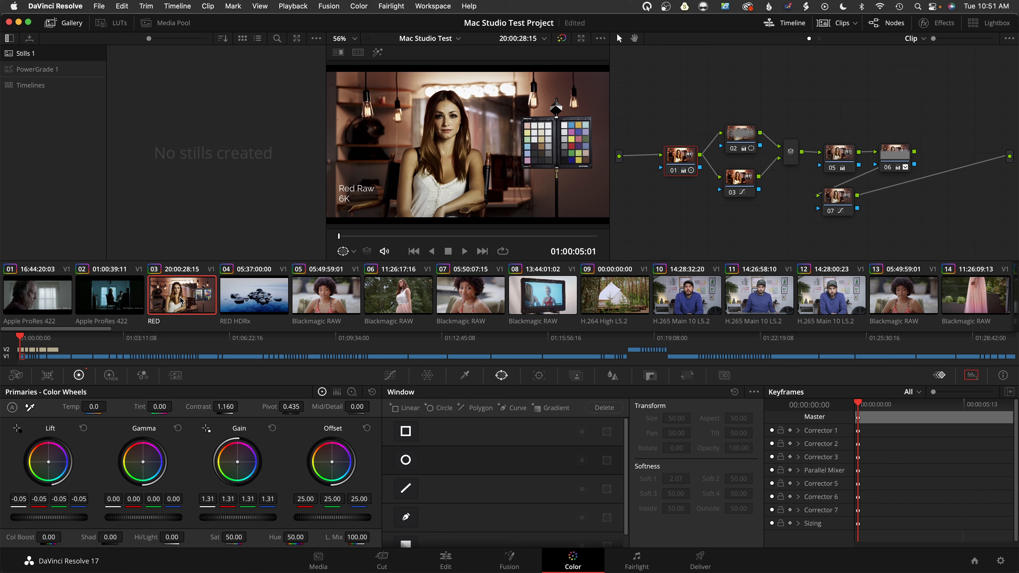
key("space")
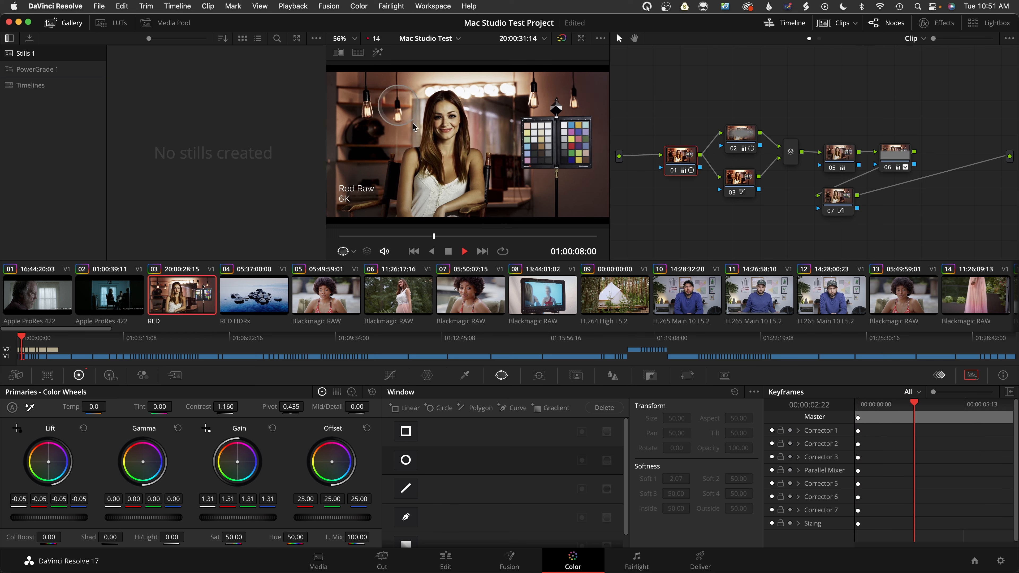
Inspect the RED decode quality options in the project's Camera RAW settings, and close without changing anything.
left_click(1000, 561)
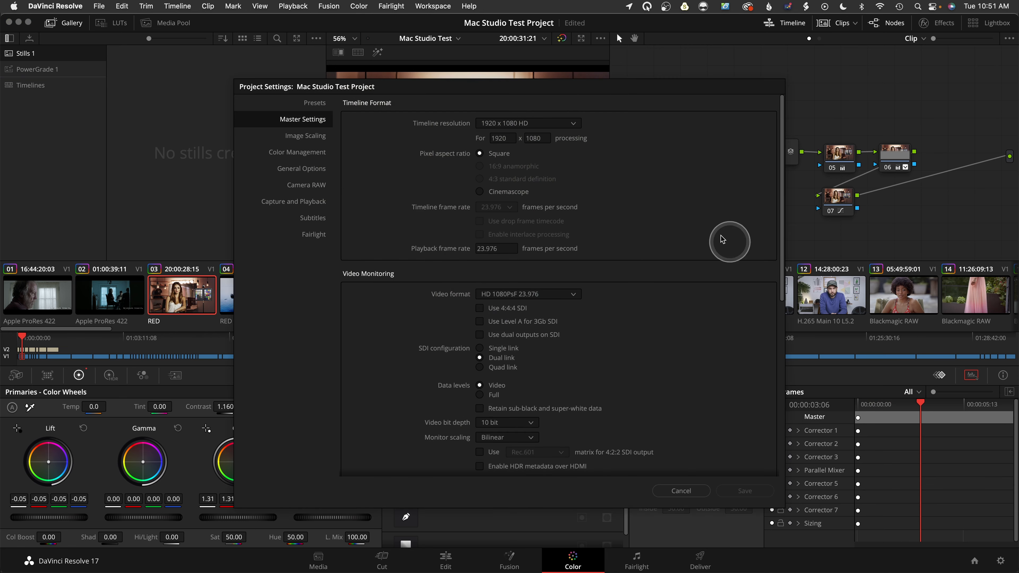
left_click(316, 186)
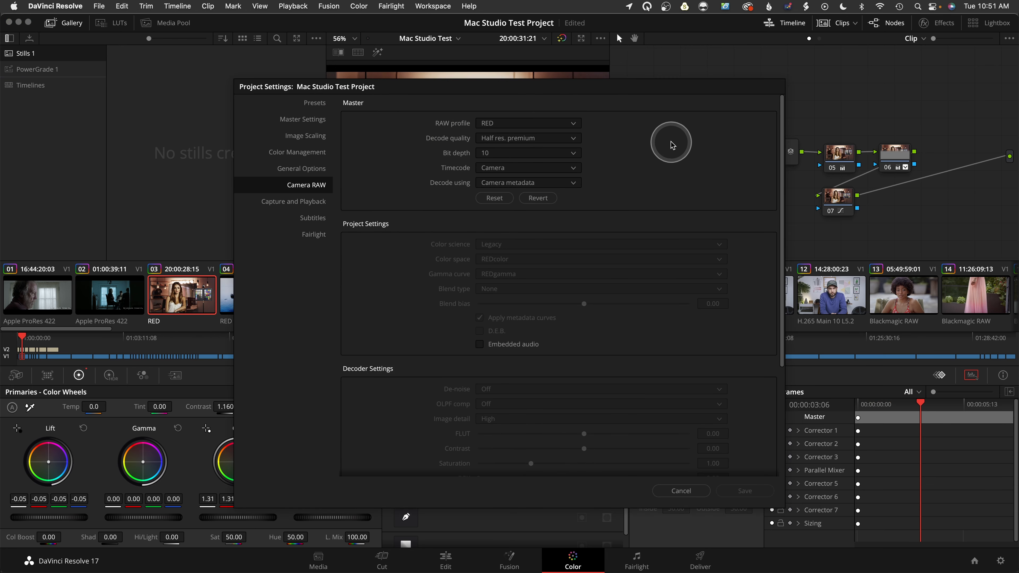
left_click(507, 140)
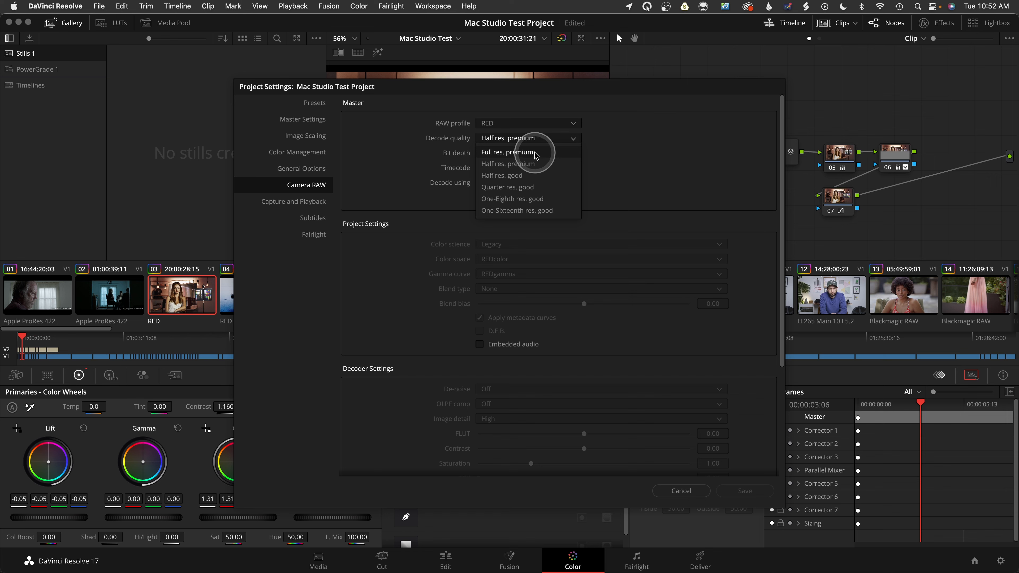
left_click(671, 183)
left_click(681, 491)
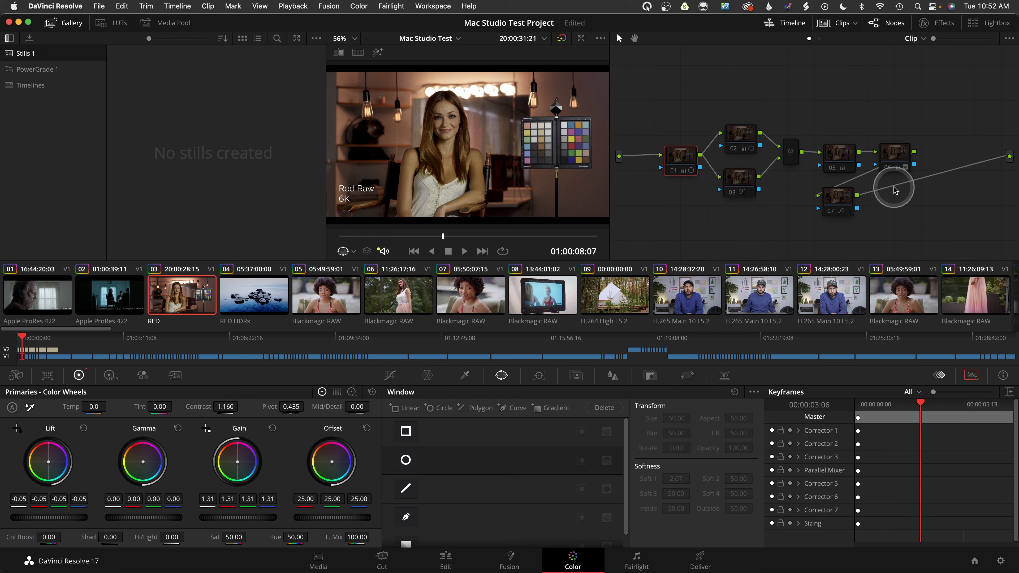
Check the timeline-level node graph, return to the clip nodes, and play the RED 6K clip from its start with grades bypassed.
left_click(344, 236)
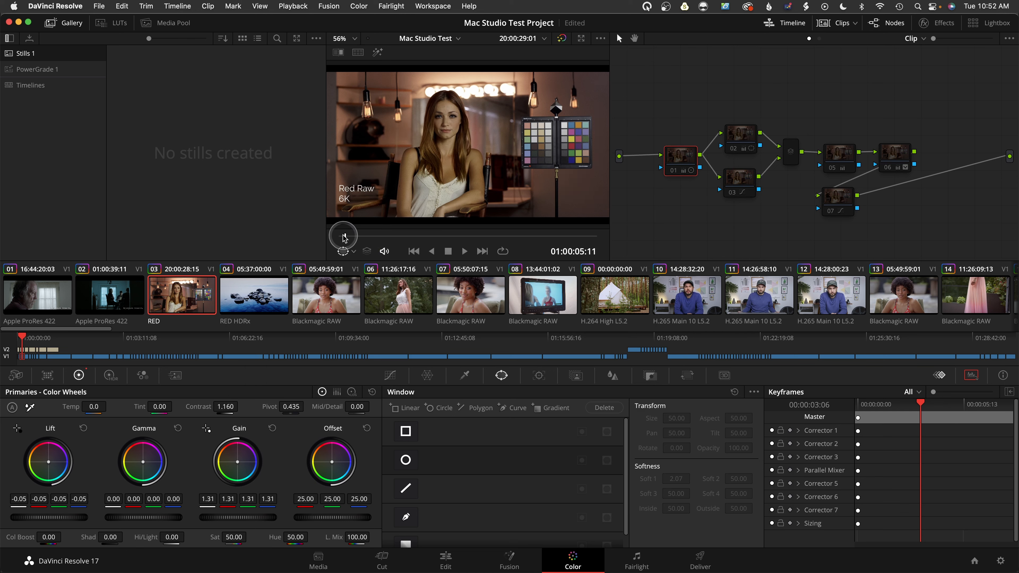
left_click(819, 38)
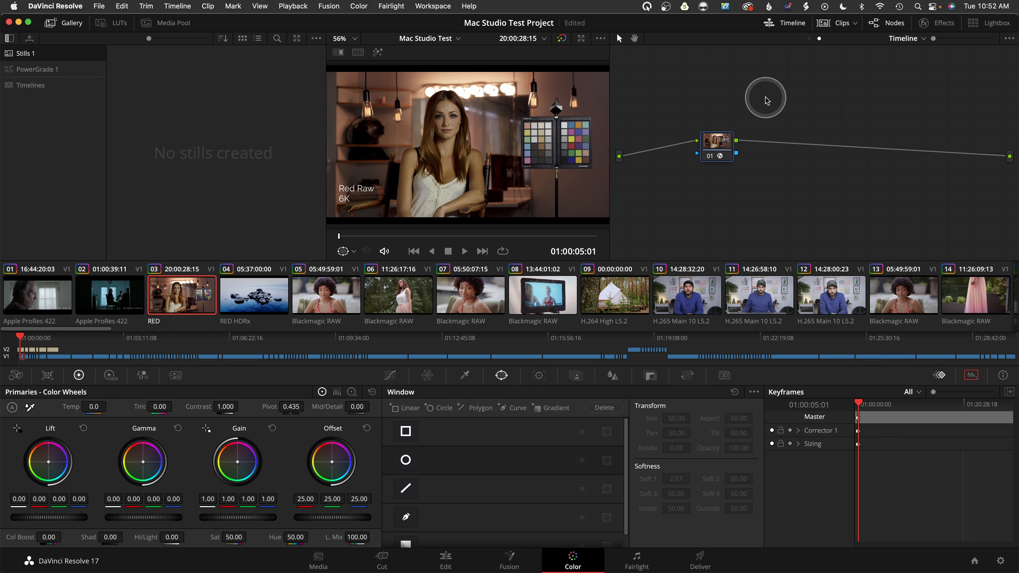
left_click(809, 39)
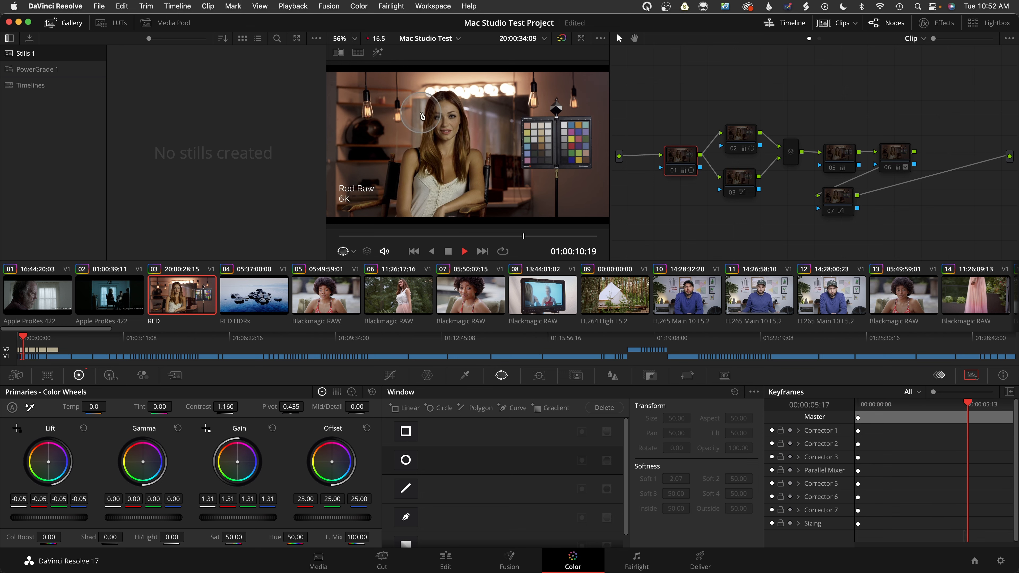
key("space")
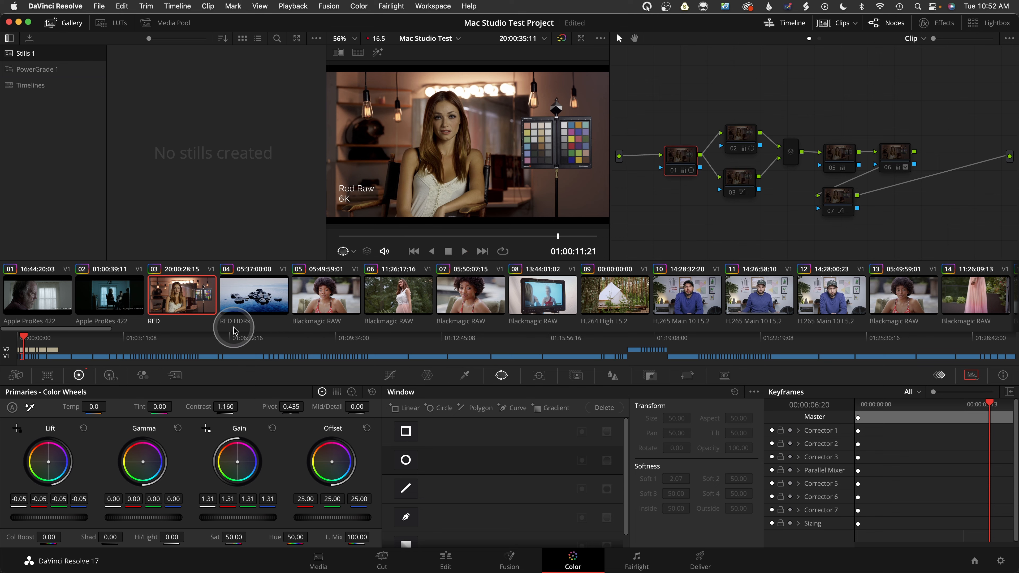
Return to the start of the RED 6K clip and replay it briefly with the grades bypassed for comparison.
left_click(242, 307)
left_click(183, 299)
left_click(665, 166)
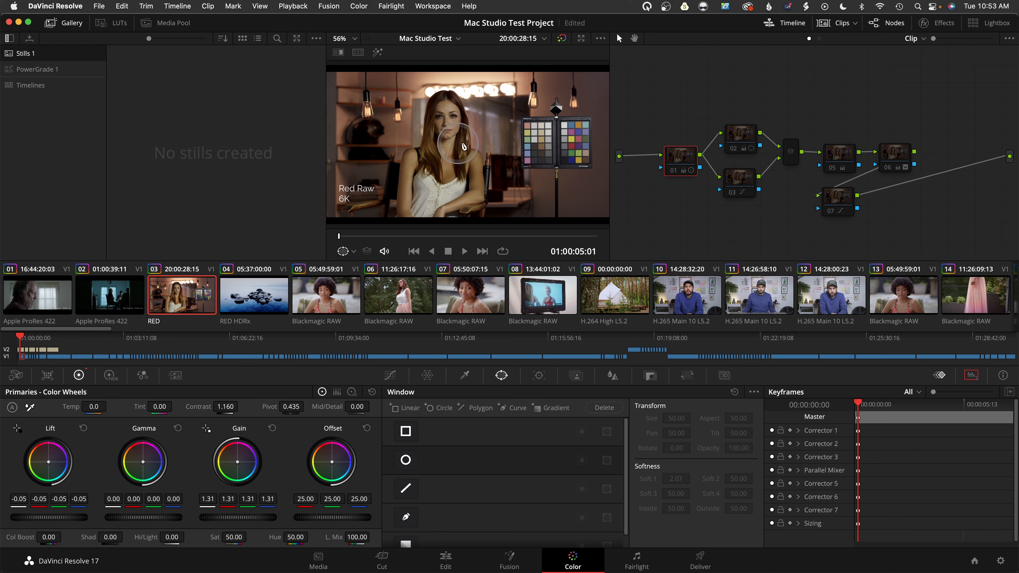
left_click(244, 309)
left_click(186, 302)
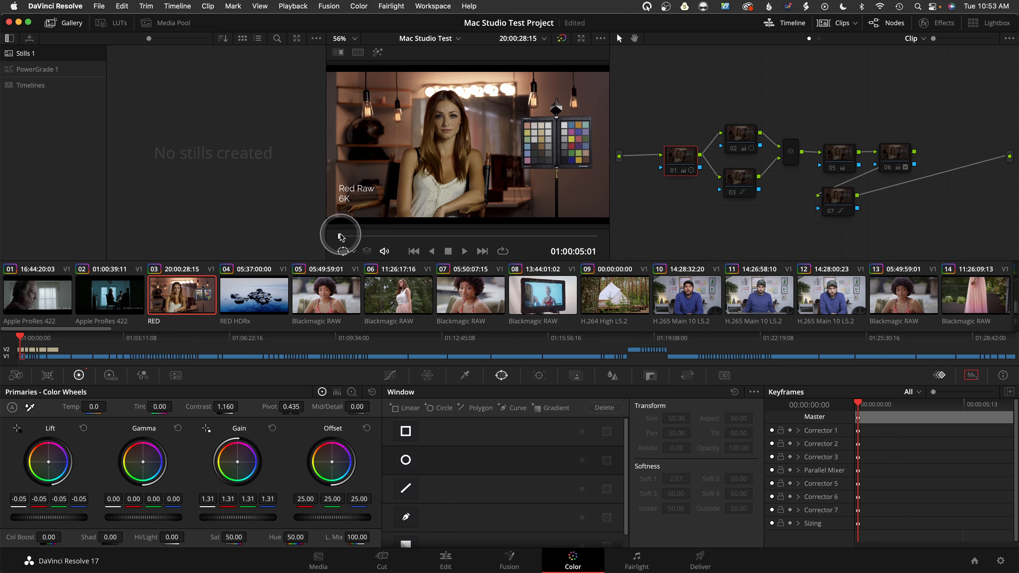
key("space")
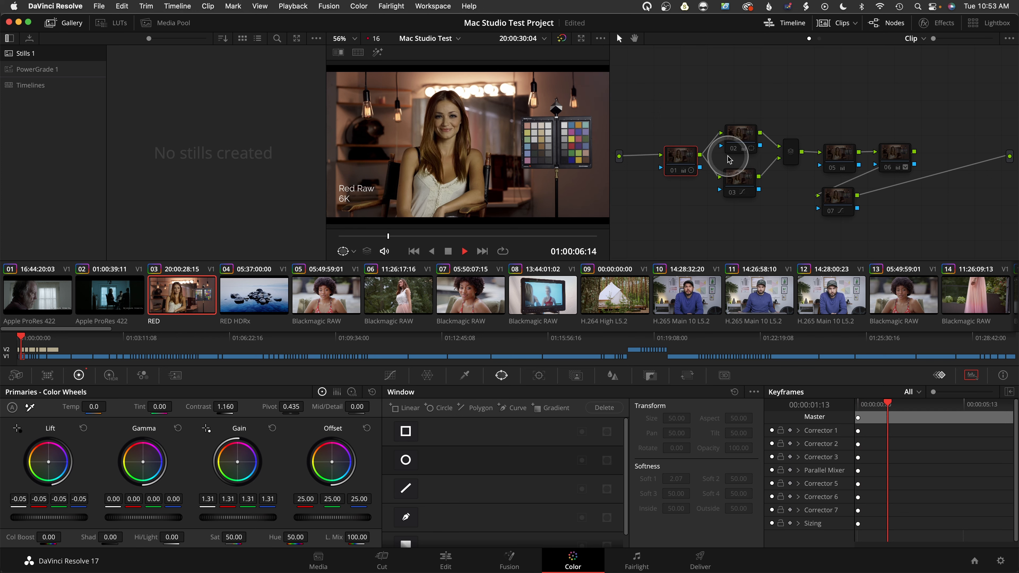
key("space")
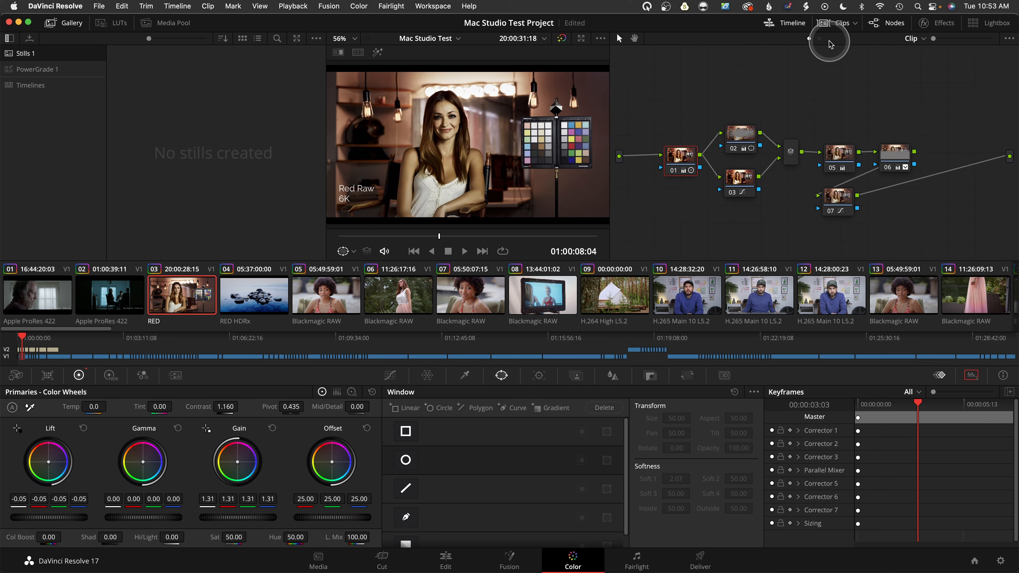
Display the timeline-level node graph and play the RED 6K clip with its grades enabled.
left_click(816, 39)
key("space")
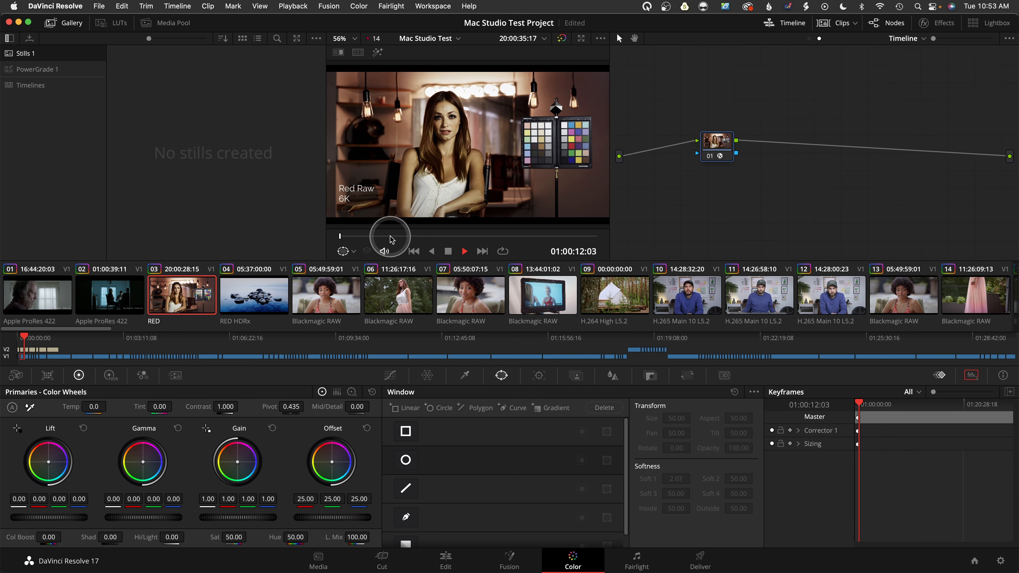
Finish playing the clips at timeline node level, return to the clip-level node graph and select the RED 6K clip.
key("space")
key("space")
key("space")
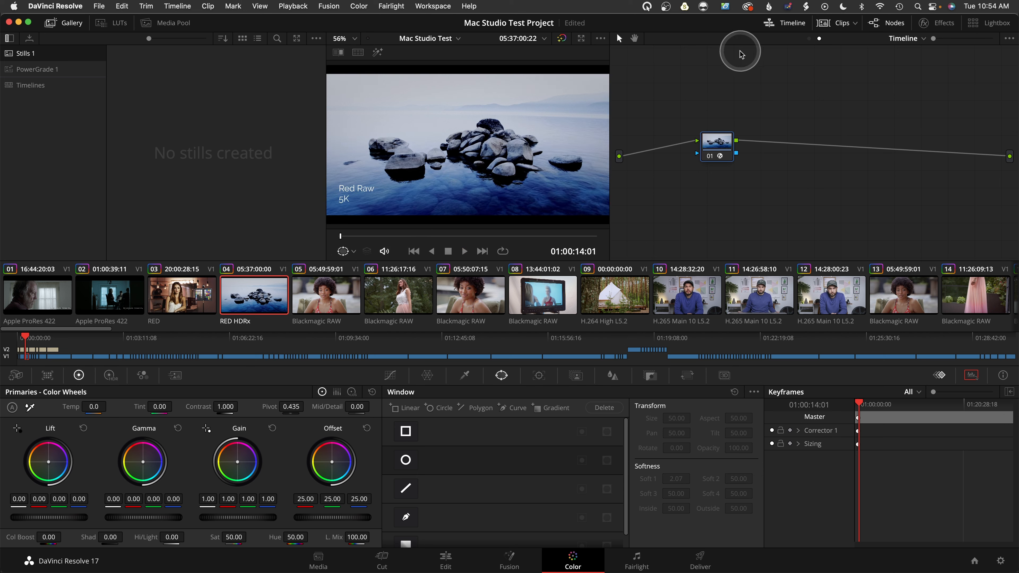
left_click(808, 39)
left_click(196, 297)
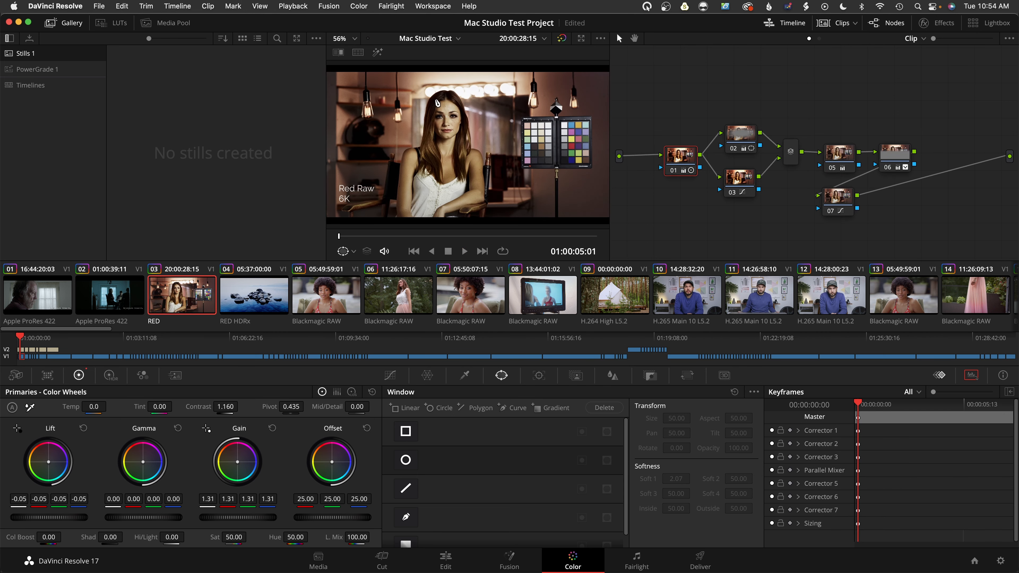
Play the RED 6K clip with its grades bypassed, and replay it from its start with the grades enabled.
key("space")
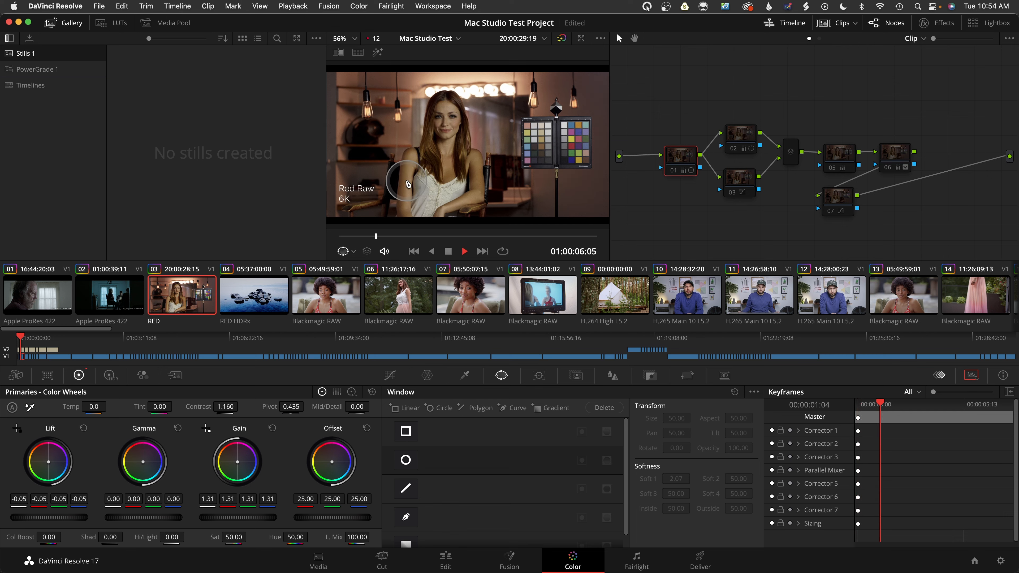
key("space")
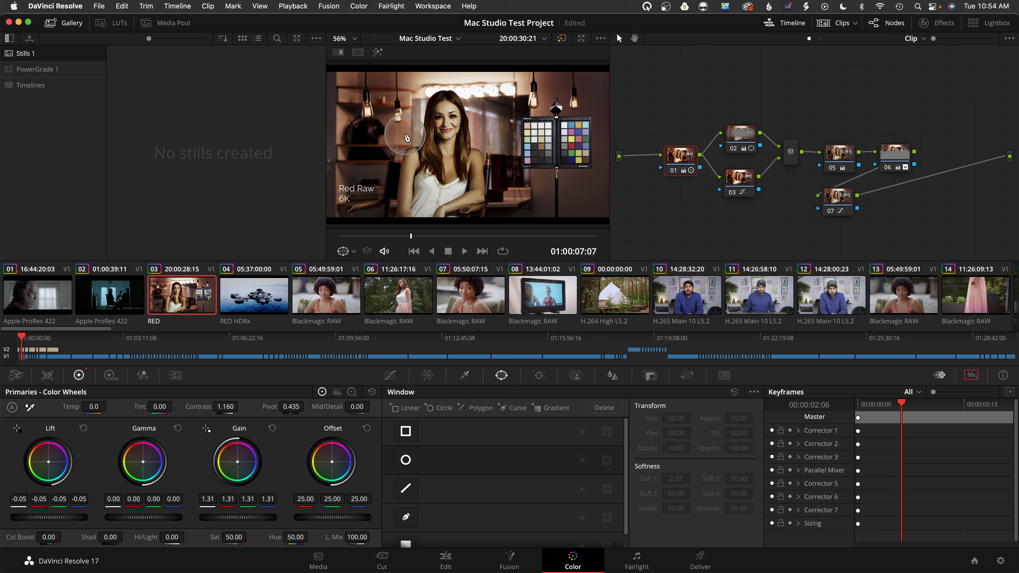
left_click(327, 239)
key("space")
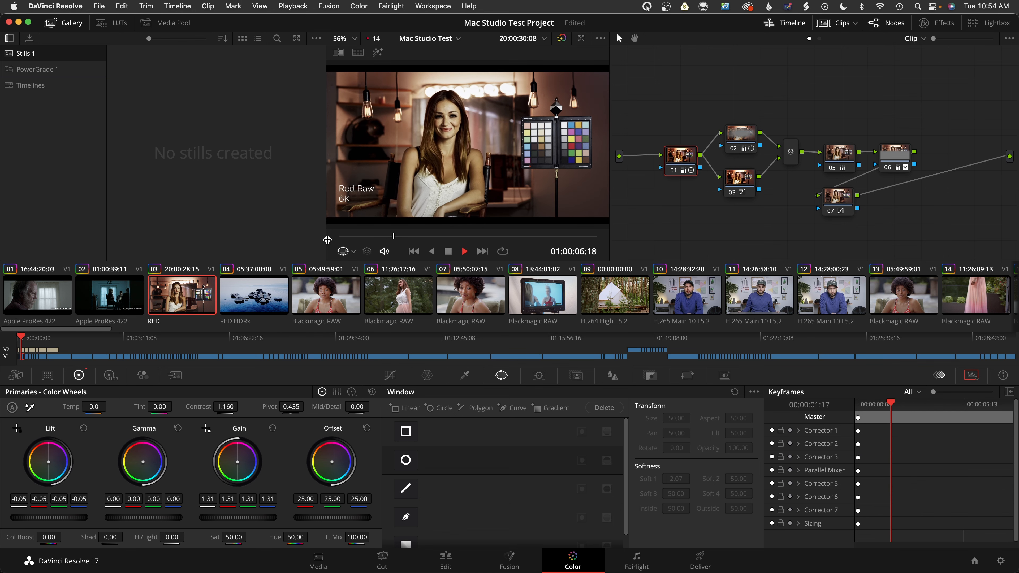
key("space")
Set the project's RED decode quality to Quarter res. good, save, and play the graded RED 6K clip.
left_click(999, 561)
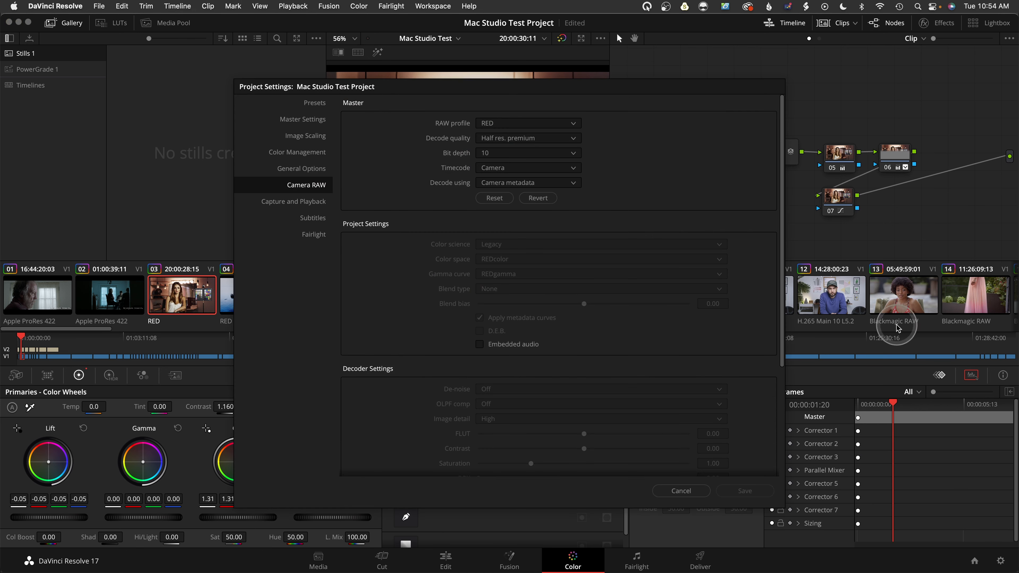
left_click(529, 139)
left_click(538, 187)
left_click(744, 490)
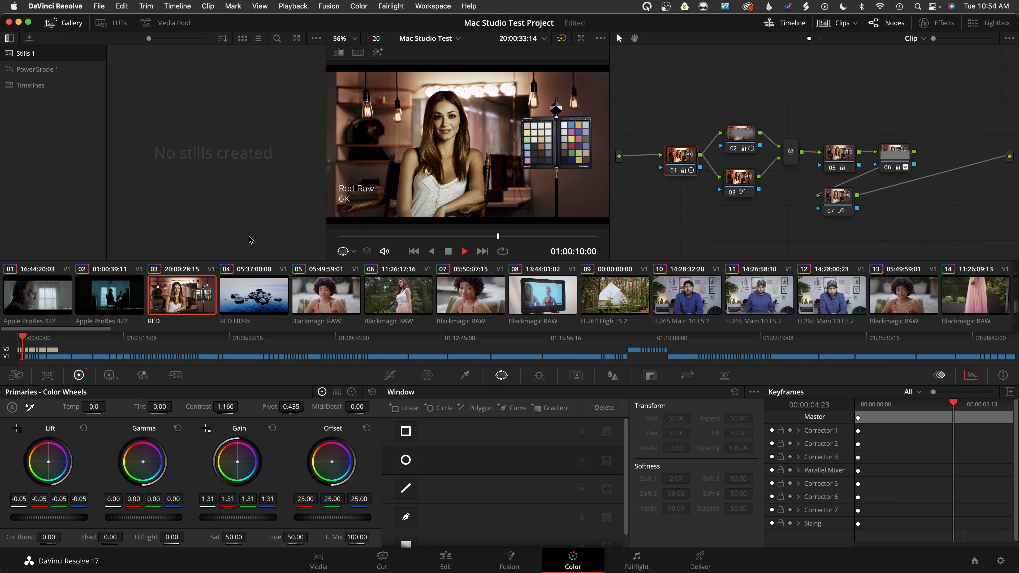
left_click(992, 502)
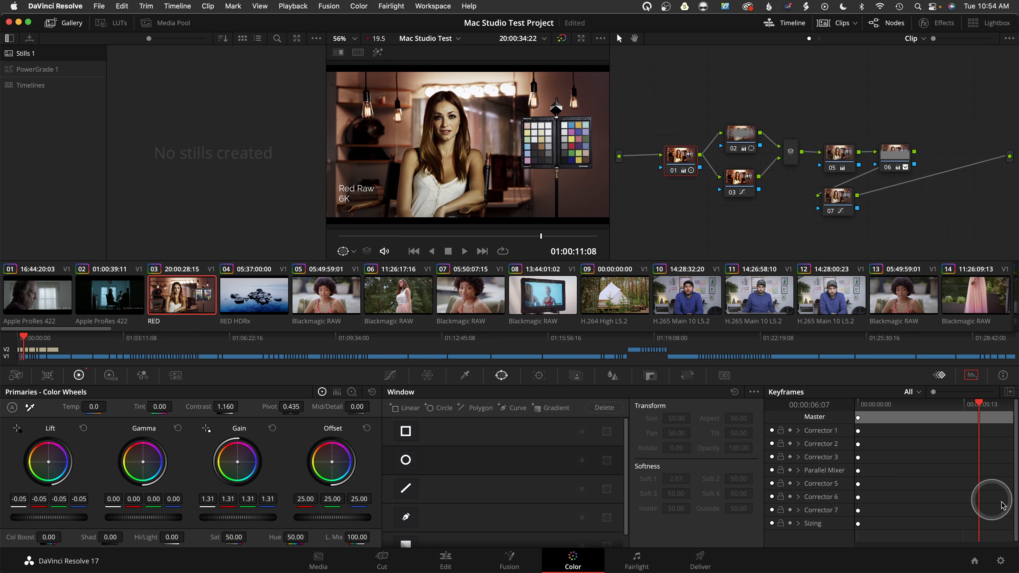
Set the project's RED decode quality to Full res. premium, save, and play the graded RED 6K clip.
left_click(1000, 561)
left_click(501, 138)
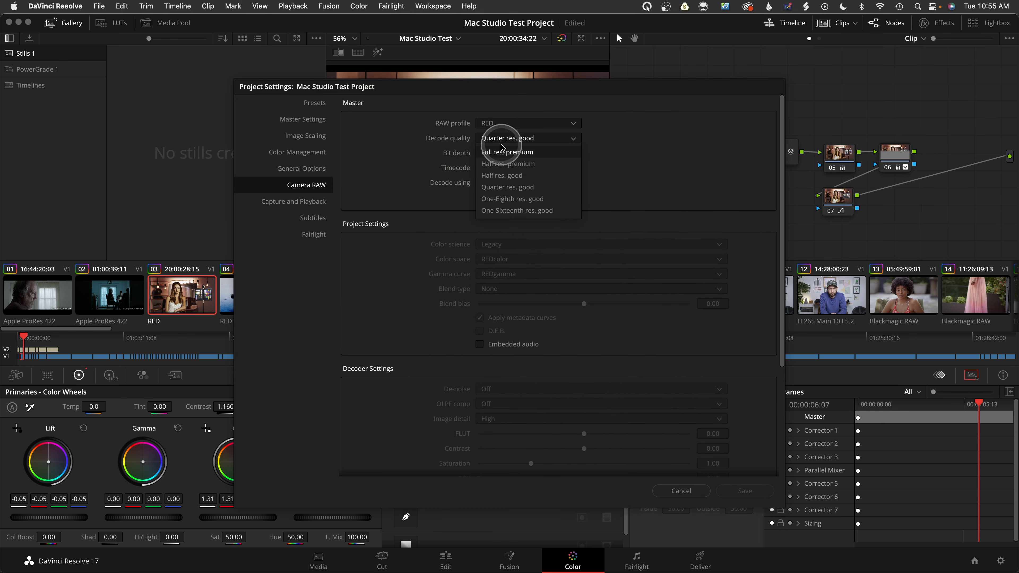
left_click(507, 152)
left_click(744, 490)
key("space")
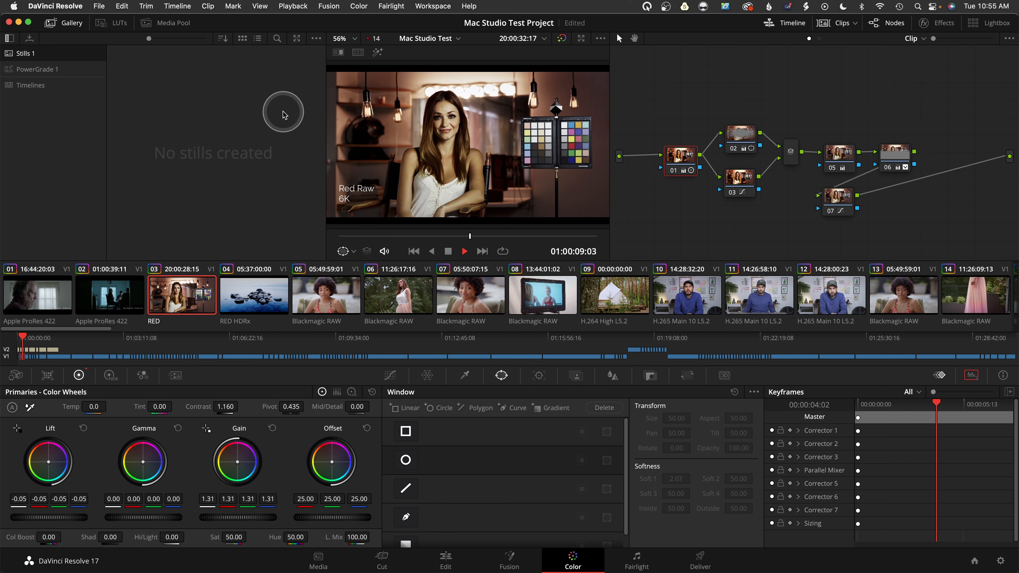
key("space")
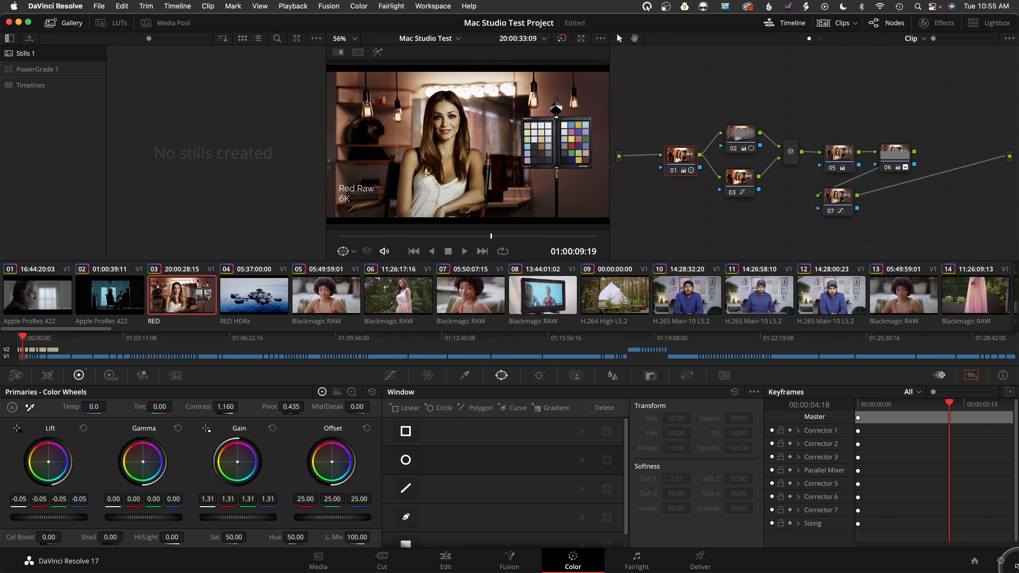
Set the project's RED decode quality to Half res. premium, save, and play the graded RED 6K clip.
left_click(1002, 563)
left_click(532, 149)
left_click(533, 169)
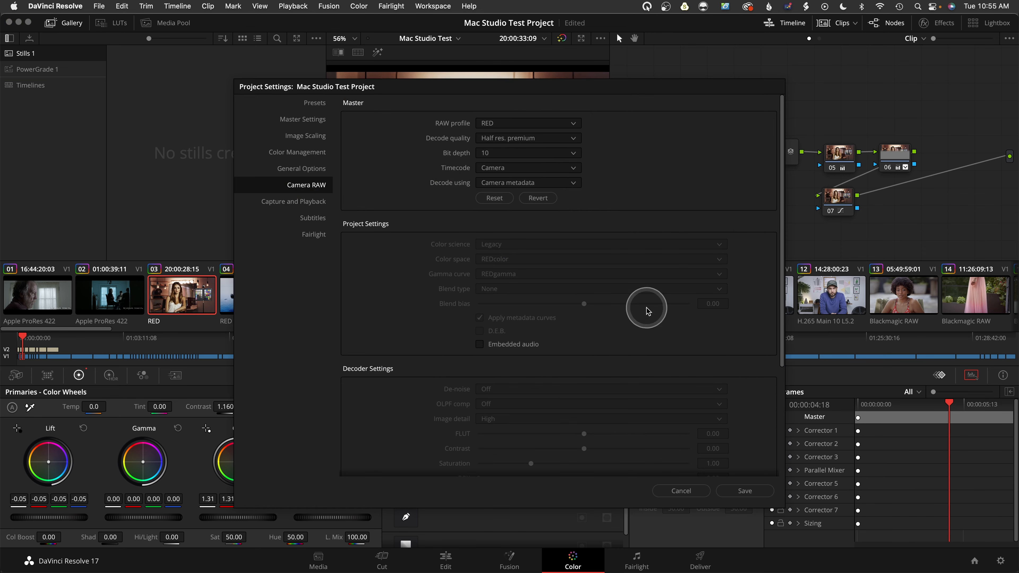
left_click(736, 486)
key("Home")
key("space")
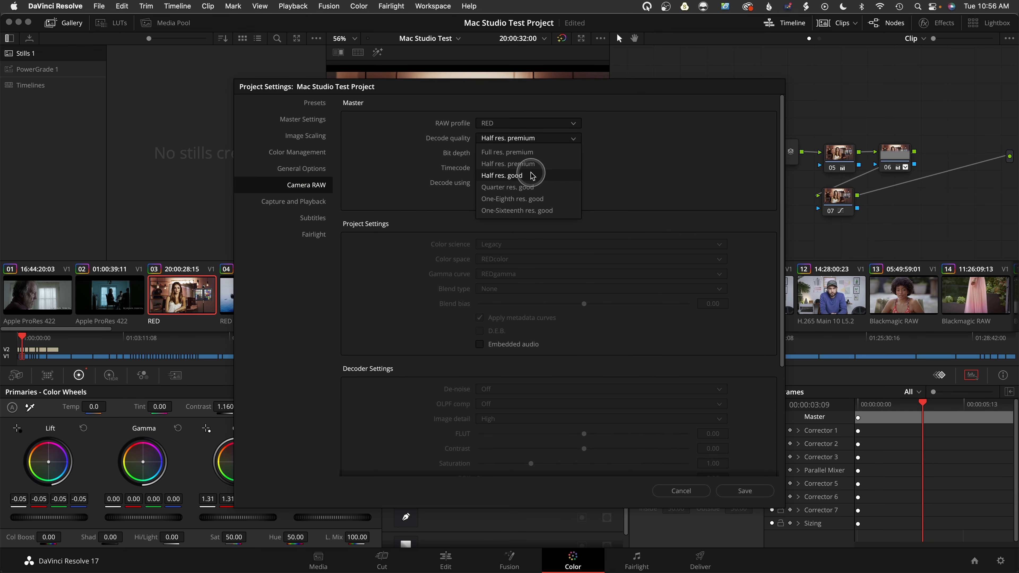
Set the project's RED decode quality to Half res. good, save, and play the graded RED 6K clip.
left_click(532, 175)
left_click(742, 488)
key("space")
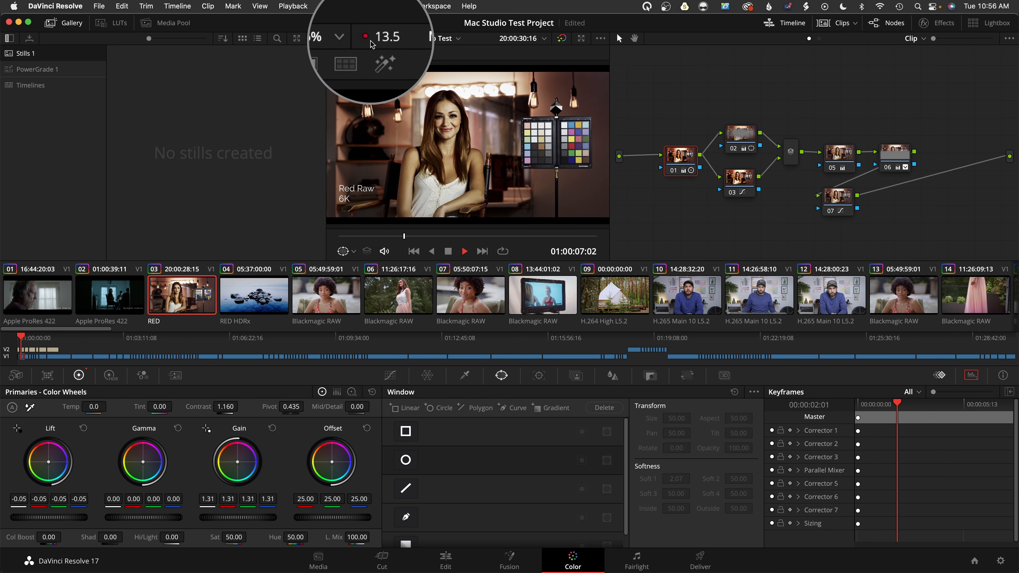
Switch the RED decode quality back to Quarter res. good, save, and replay the graded RED 6K clip from its start.
key("shift+9")
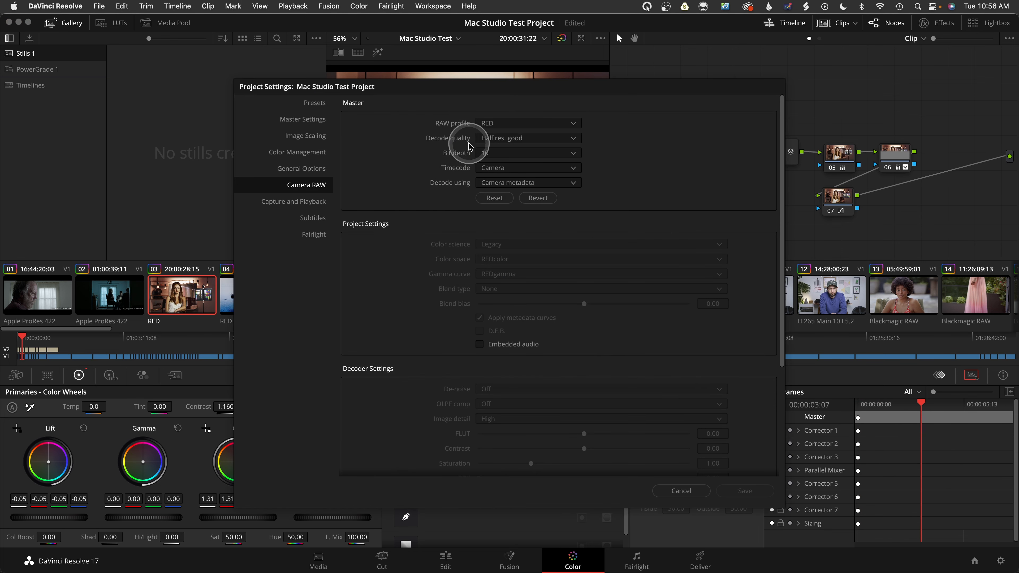
left_click(497, 139)
left_click(501, 182)
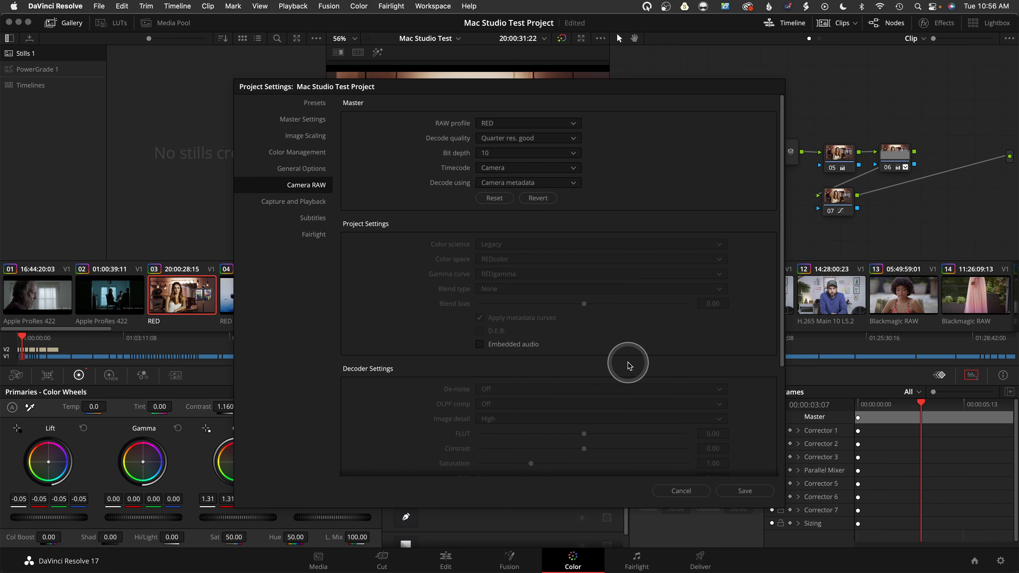
left_click(725, 488)
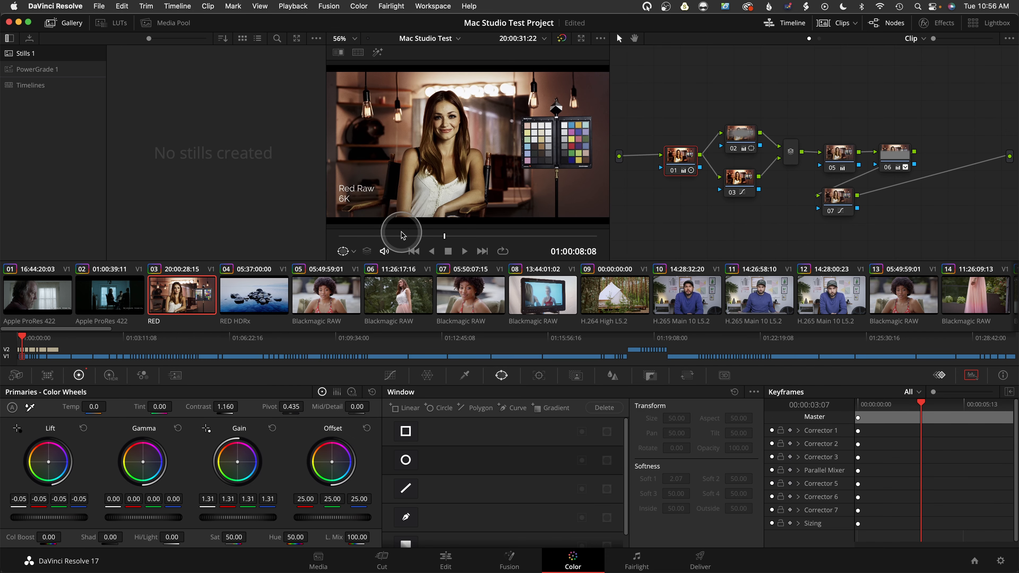
left_click_drag(403, 235, 268, 234)
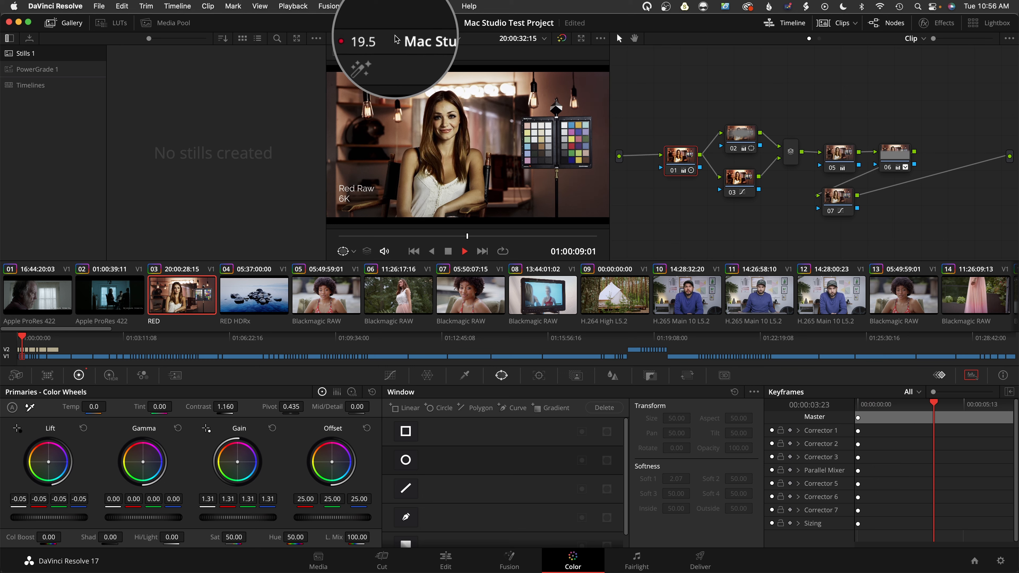
key("space")
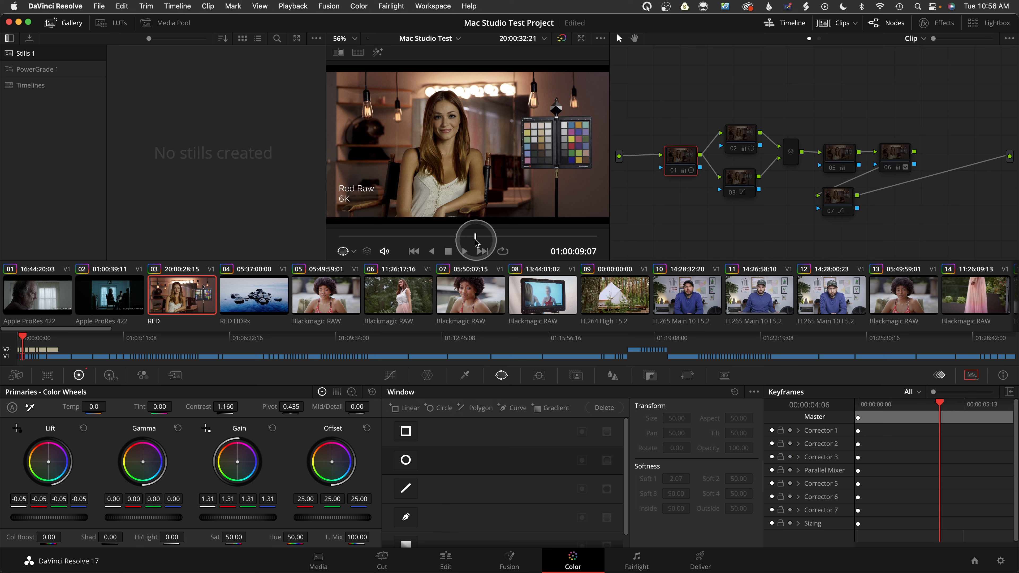
Replay the RED 6K clip from its start with the grades bypassed, and return to its first frame.
key("Up")
key("space")
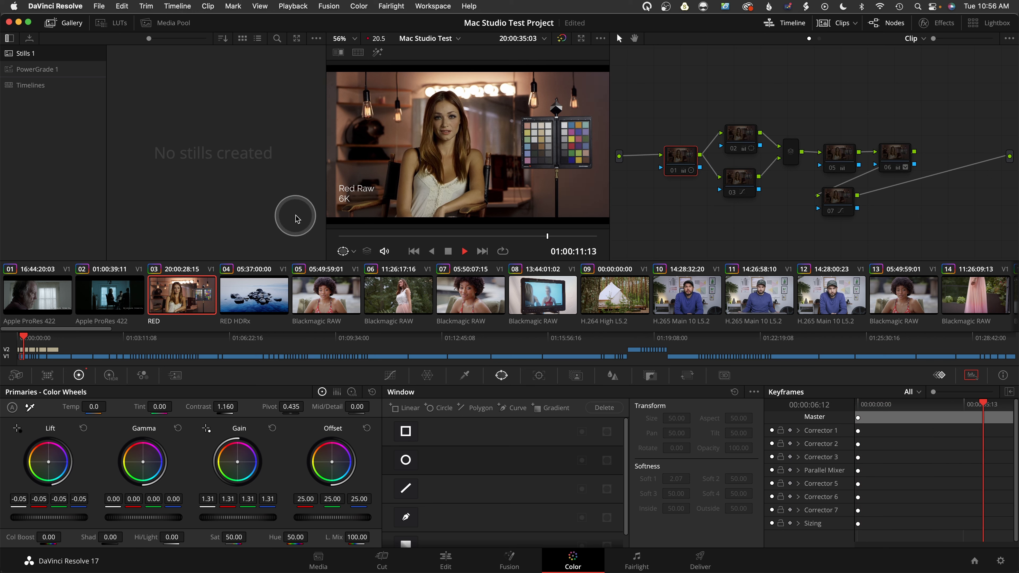
key("space")
key("Up")
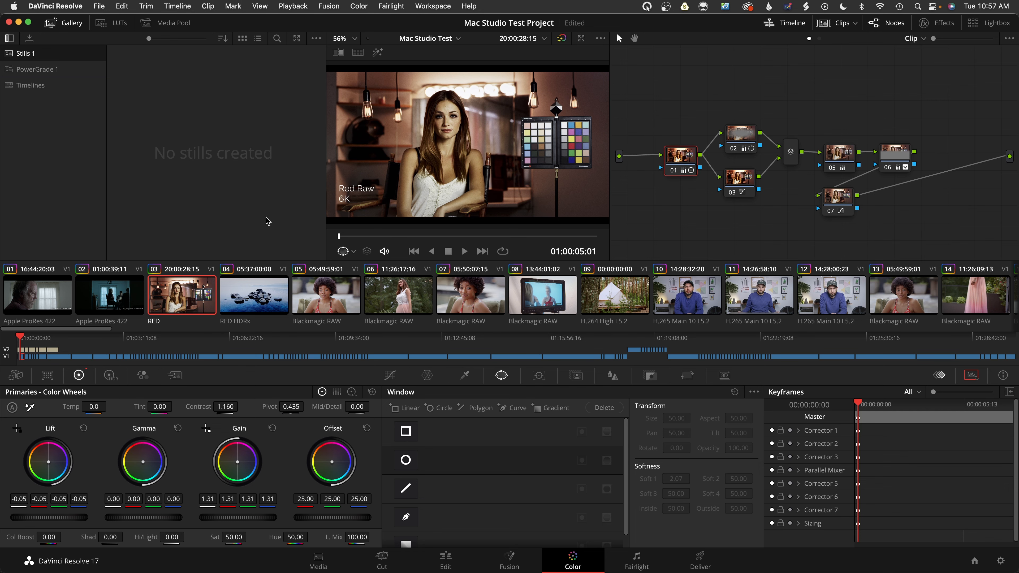
Restore the RED decode quality to Half res. premium, save, replay the graded RED 6K clip, and return to its start.
key("shift+9")
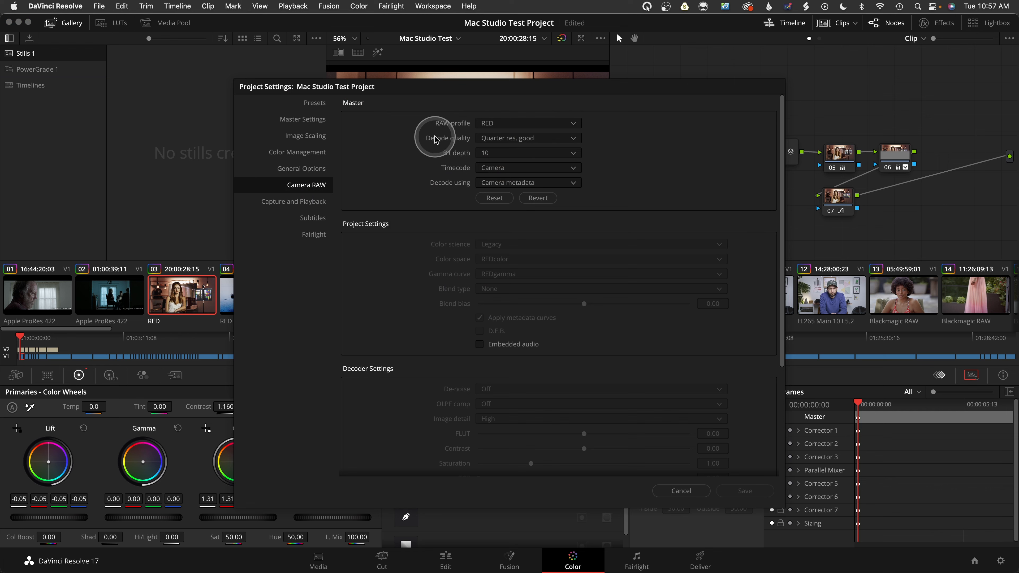
left_click(521, 138)
left_click(517, 164)
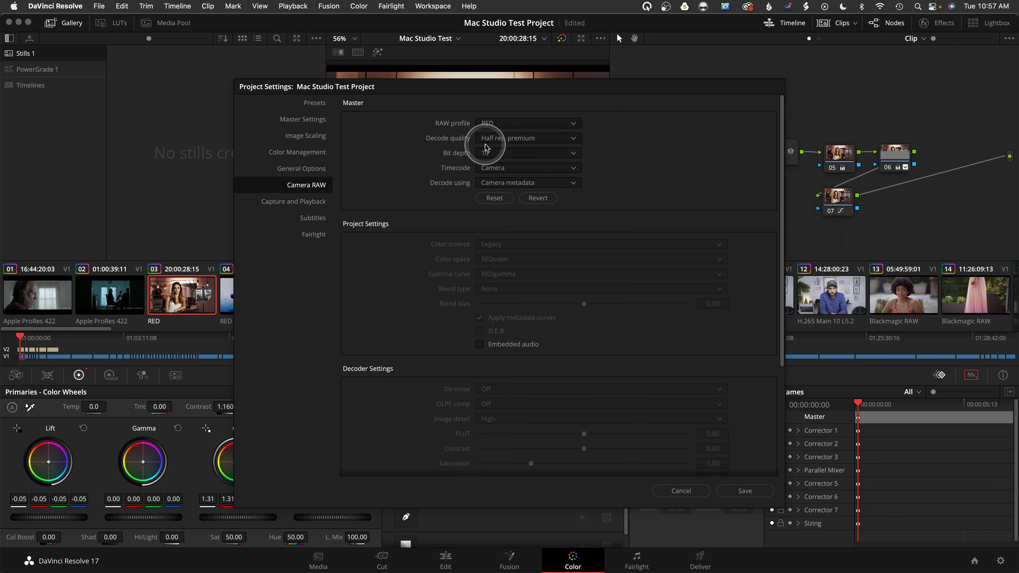
left_click(740, 490)
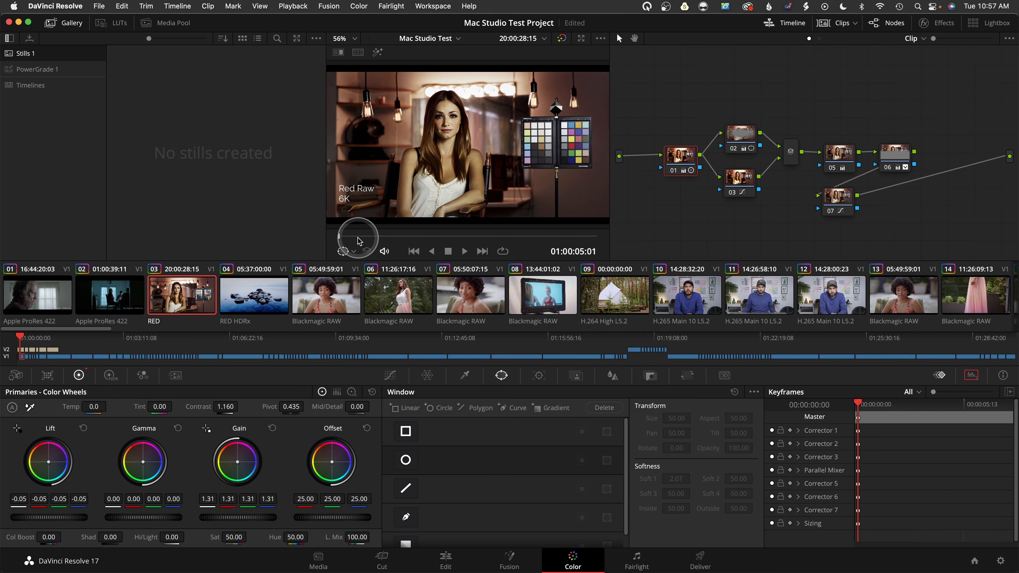
key("Up")
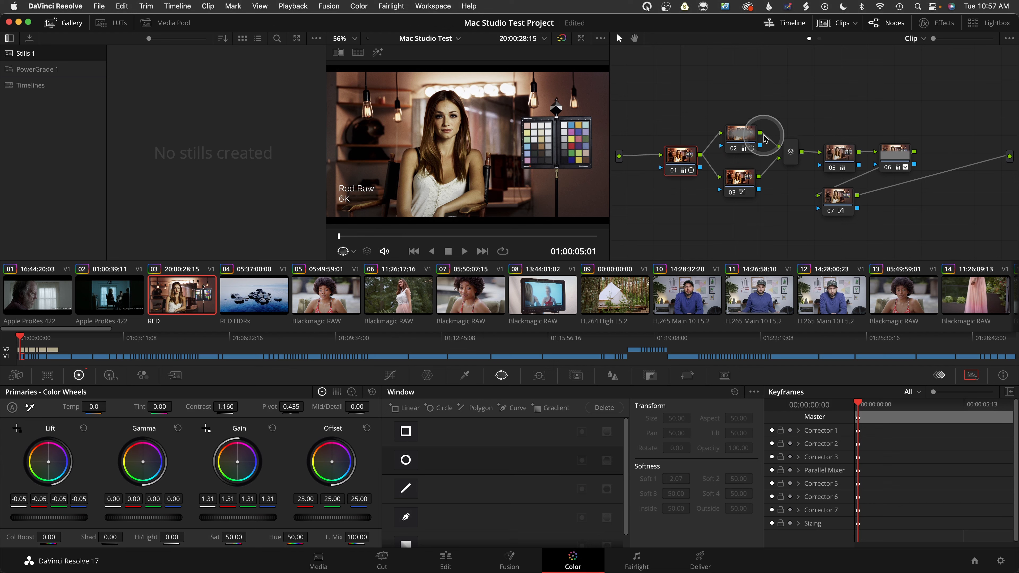
key("space")
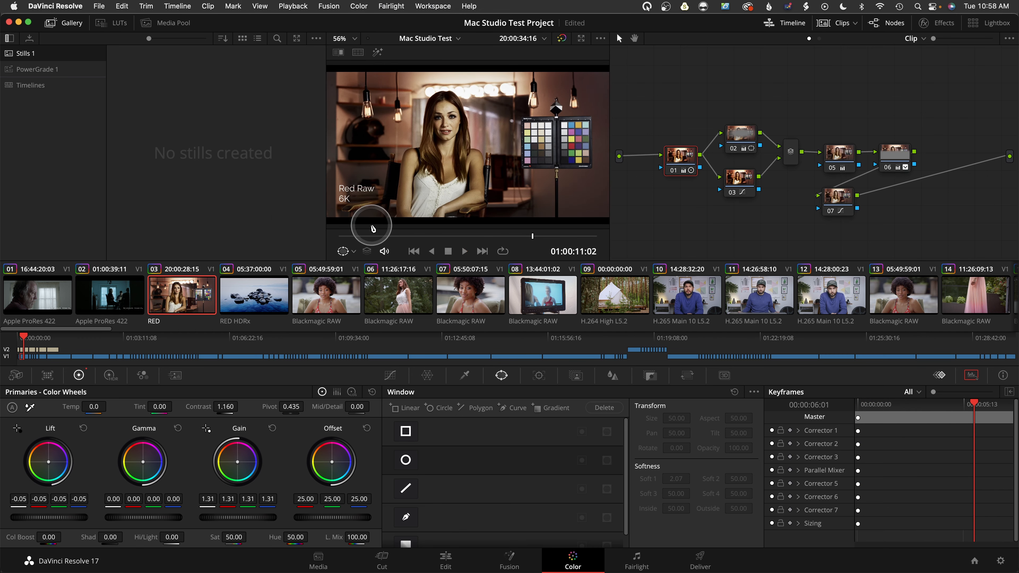
left_click_drag(368, 236, 311, 238)
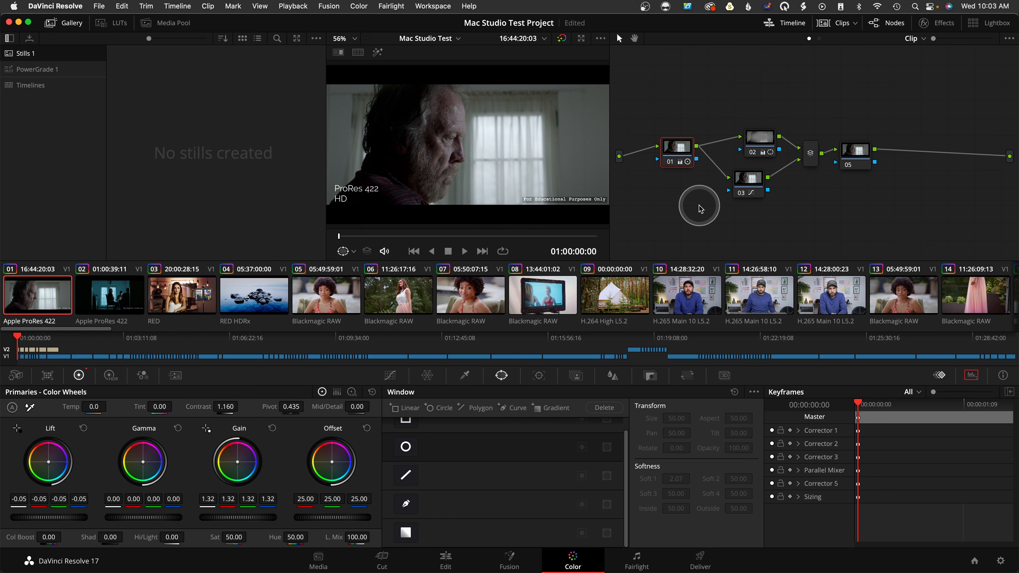
Go to the Media page and examine the Camera metadata of the W001_C005 RED clip for its compression format.
left_click(445, 560)
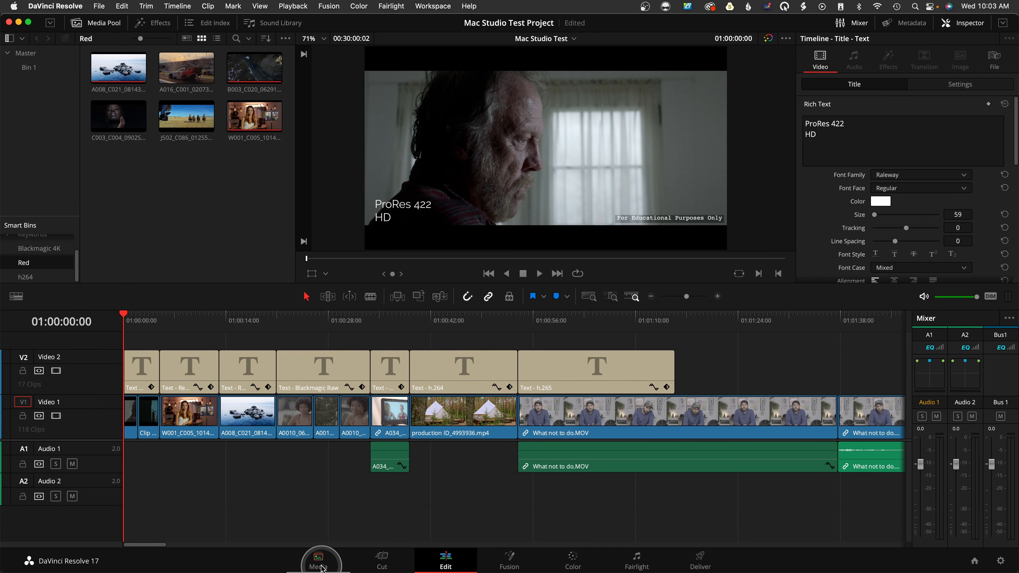
left_click(319, 561)
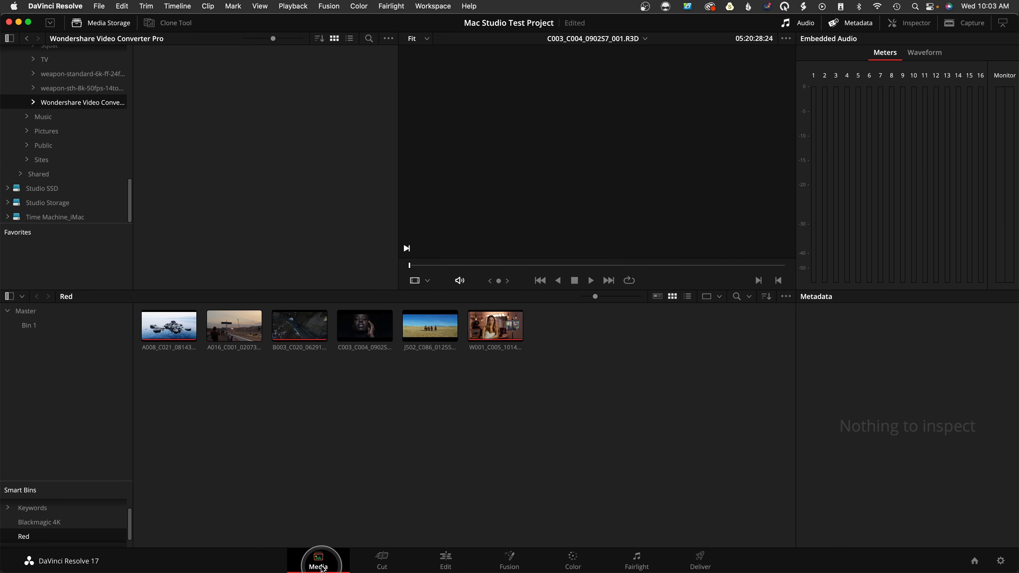
left_click(504, 328)
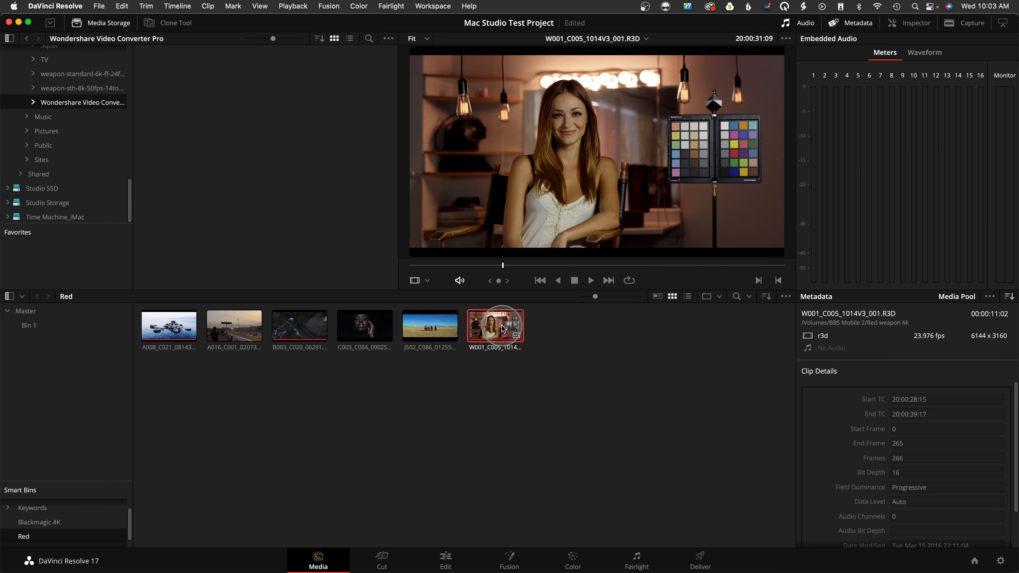
left_click(1009, 297)
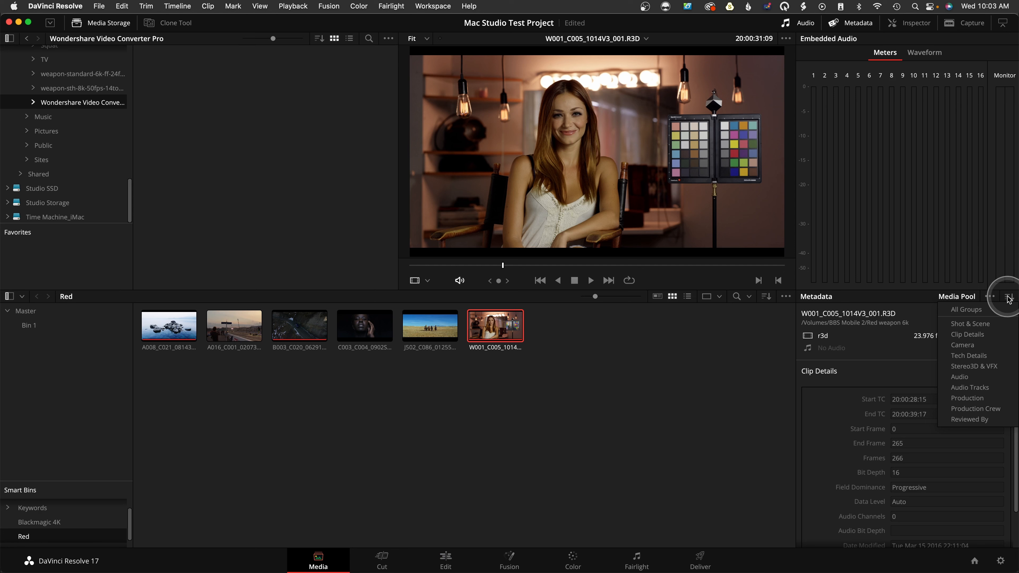
left_click(972, 347)
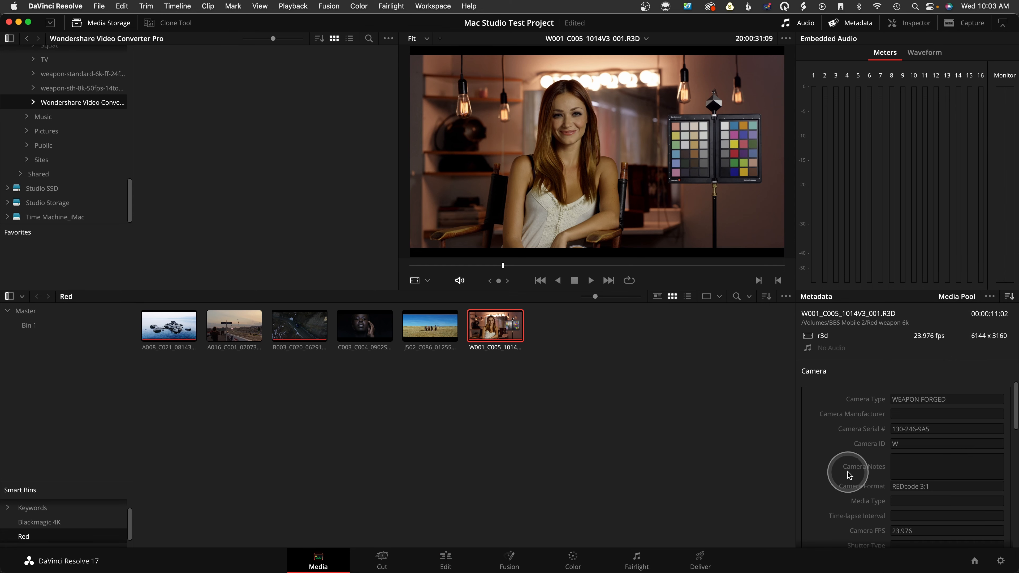
scroll(867, 433, "down", 1)
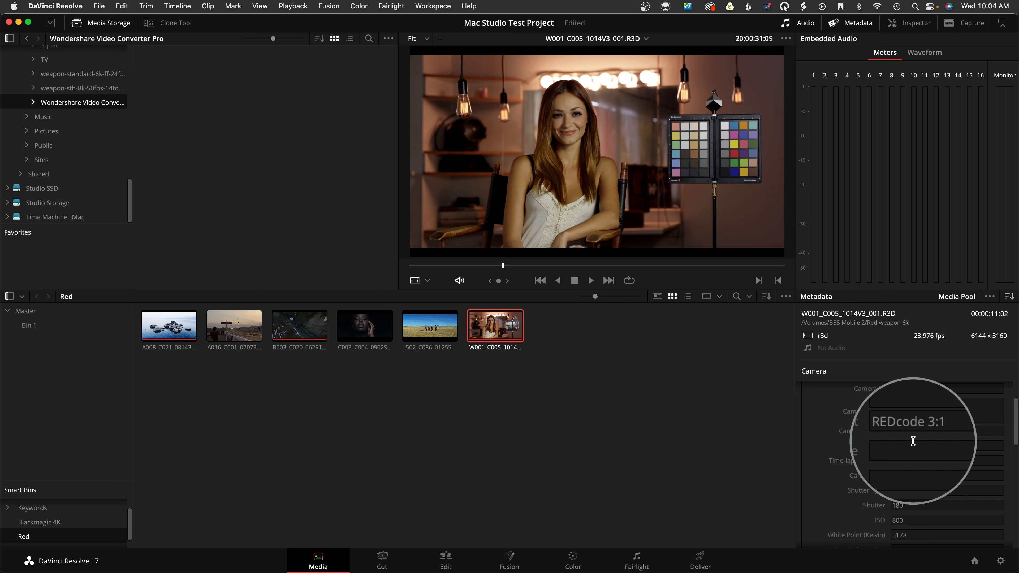
Examine the Camera metadata of the A008_C021 RED clip and play the clip.
left_click(165, 327)
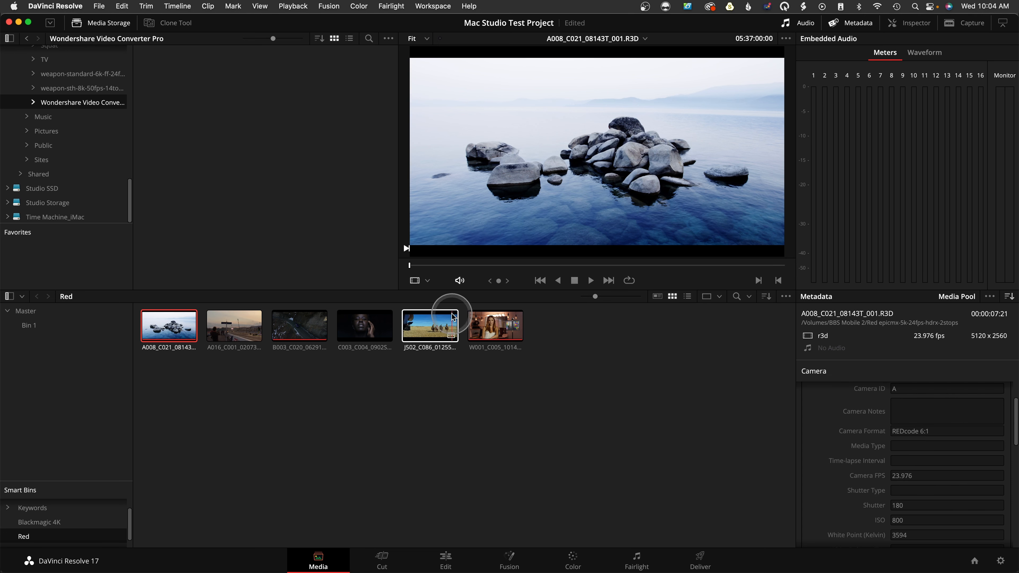
key("space")
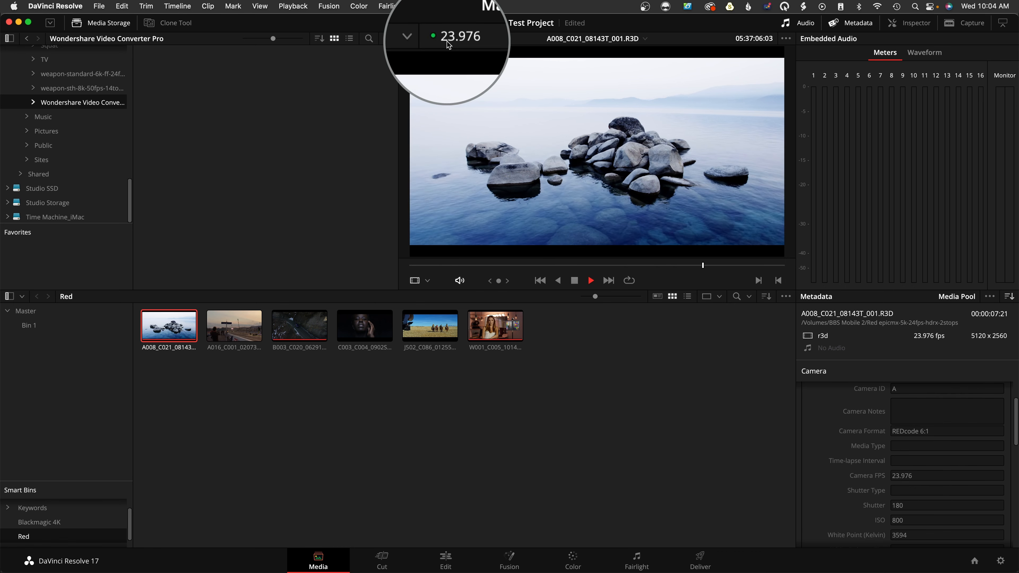
Stop the A008_C021 clip, then play the W001_C005 RED clip in the Media page viewer and stop it.
key("space")
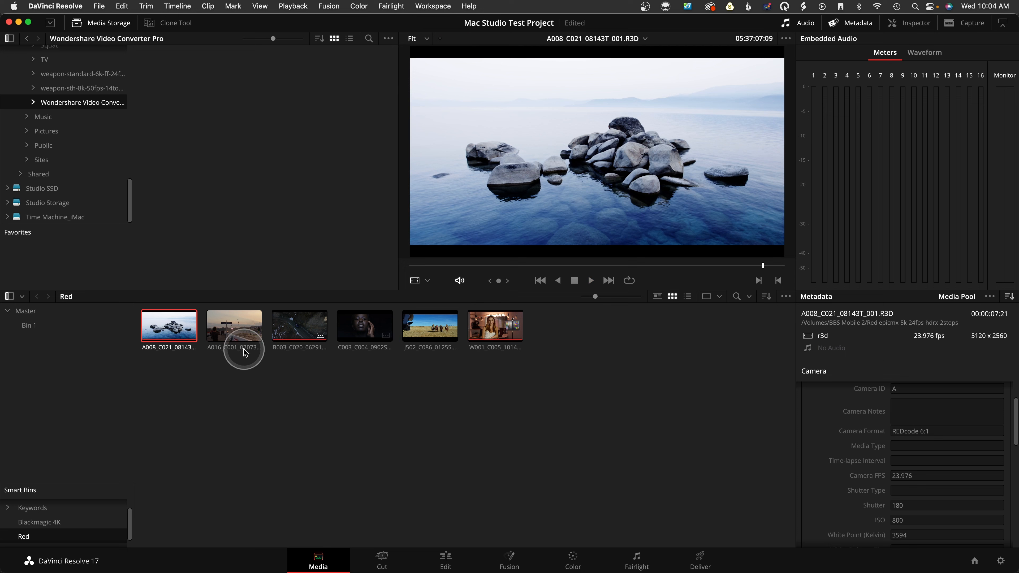
left_click(487, 325)
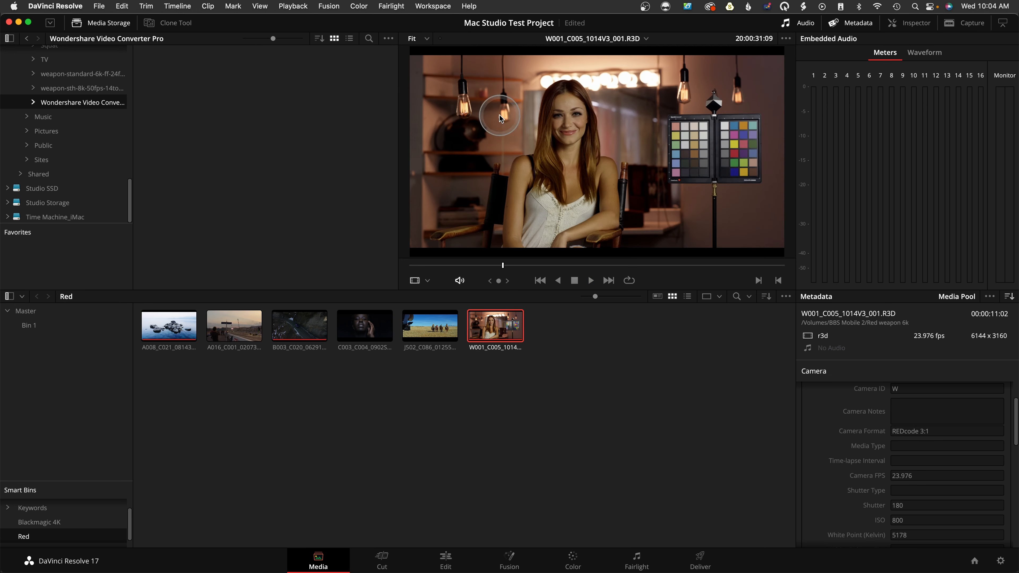
key("space")
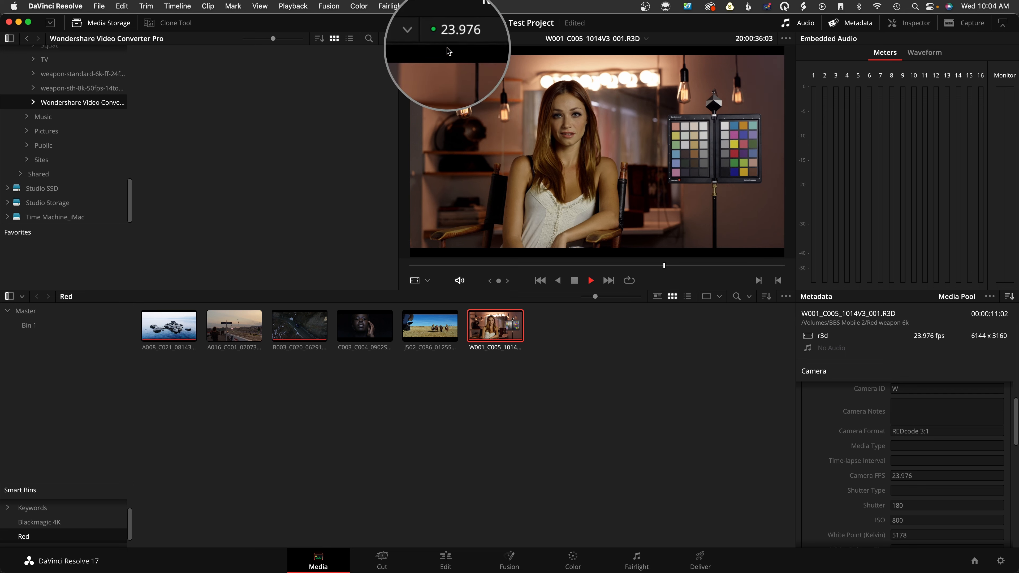
left_click(515, 159)
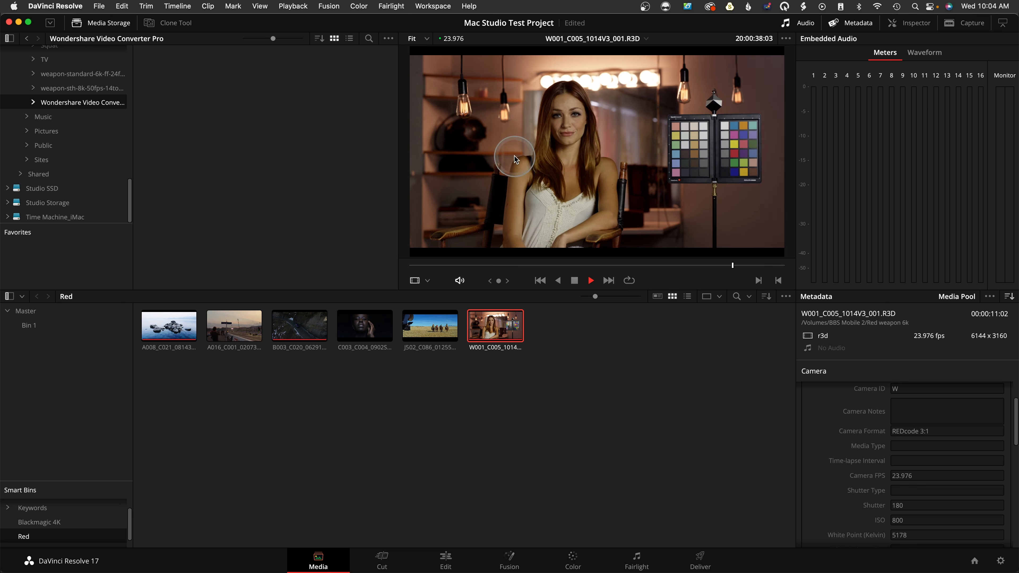
key("space")
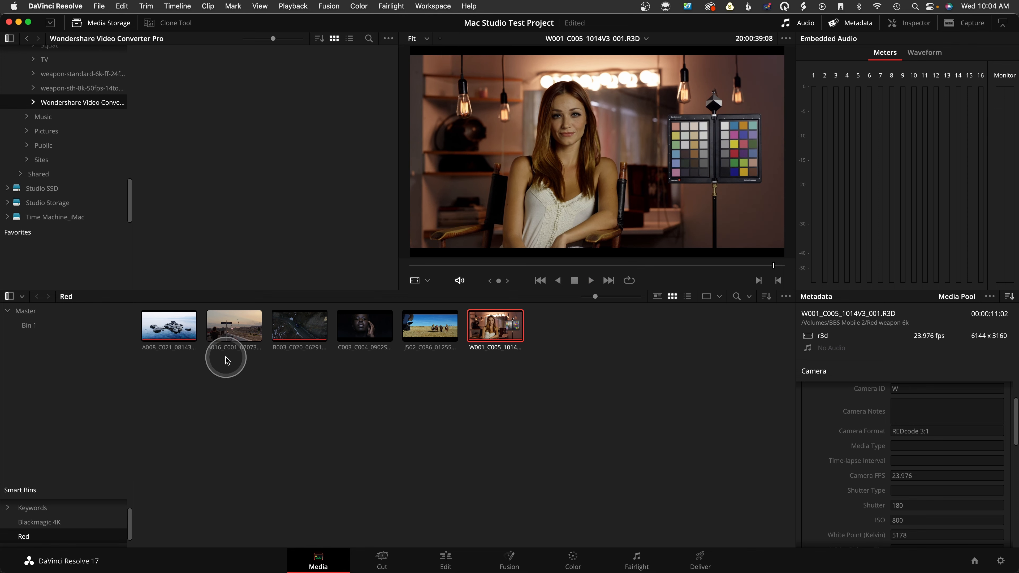
Examine the resolution and Camera Format metadata of the J502_C086 and C003_C004 RED clips on the Media page.
left_click(446, 560)
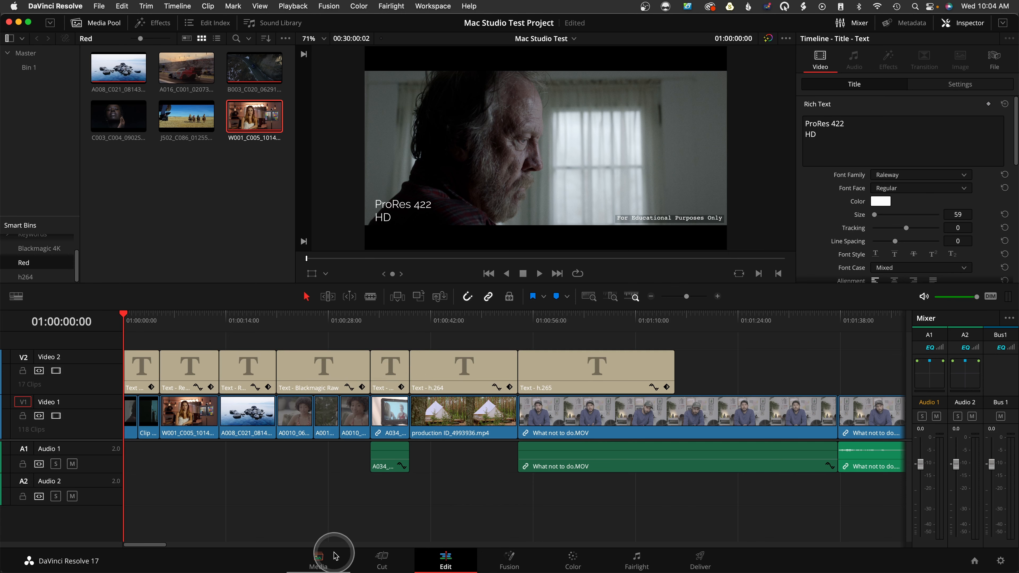
left_click(321, 557)
left_click(435, 328)
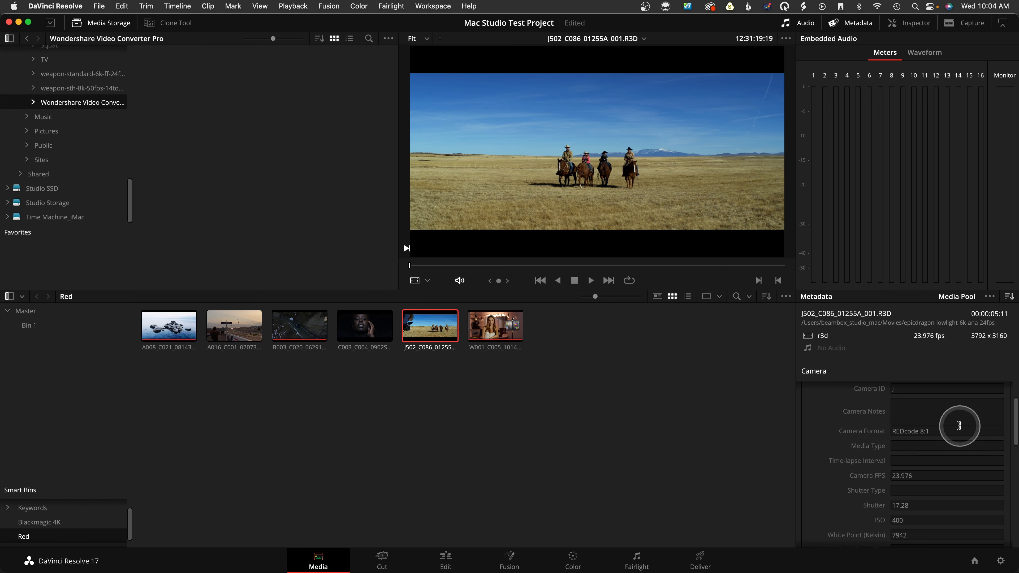
left_click(363, 335)
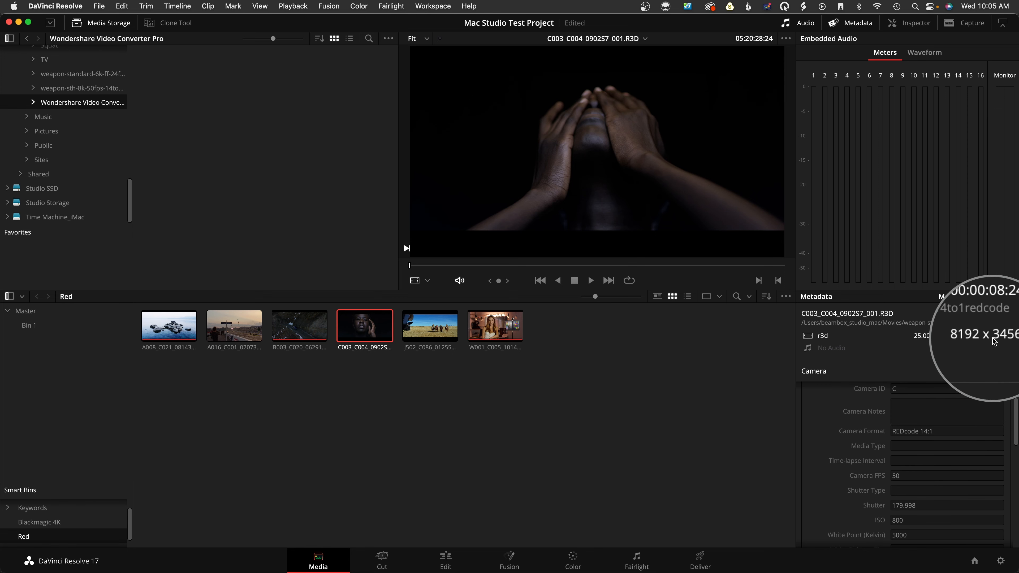
Play the graded RED 4K 8:1 clip and the RED 8K 14:1 clip that follows it on the Color page.
left_click(429, 558)
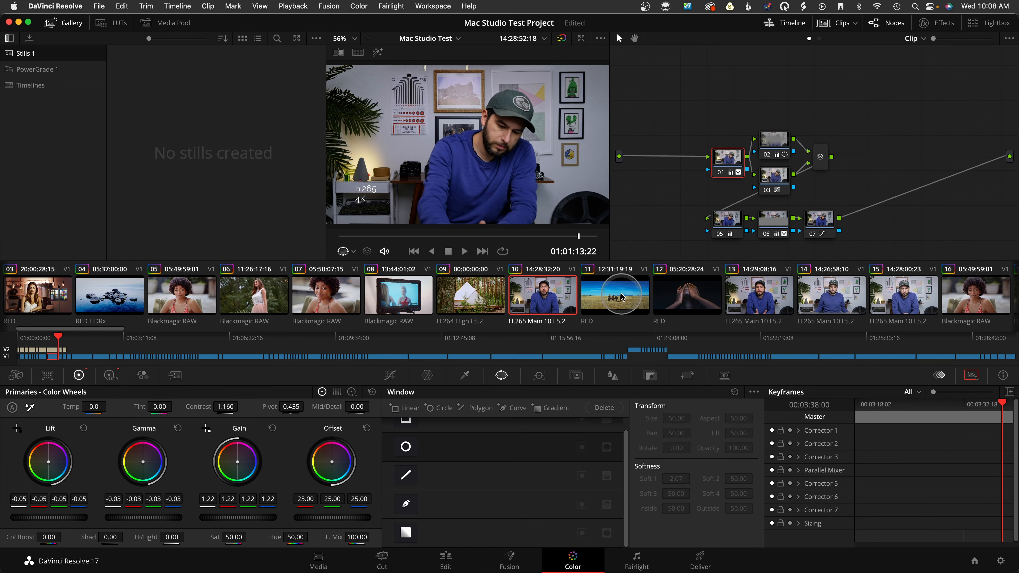
left_click(620, 297)
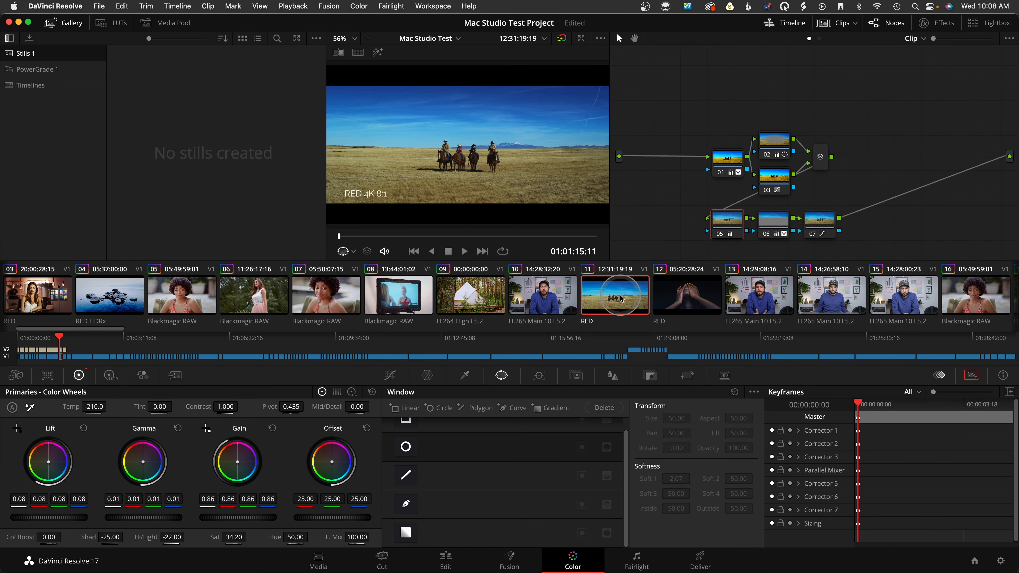
key("space")
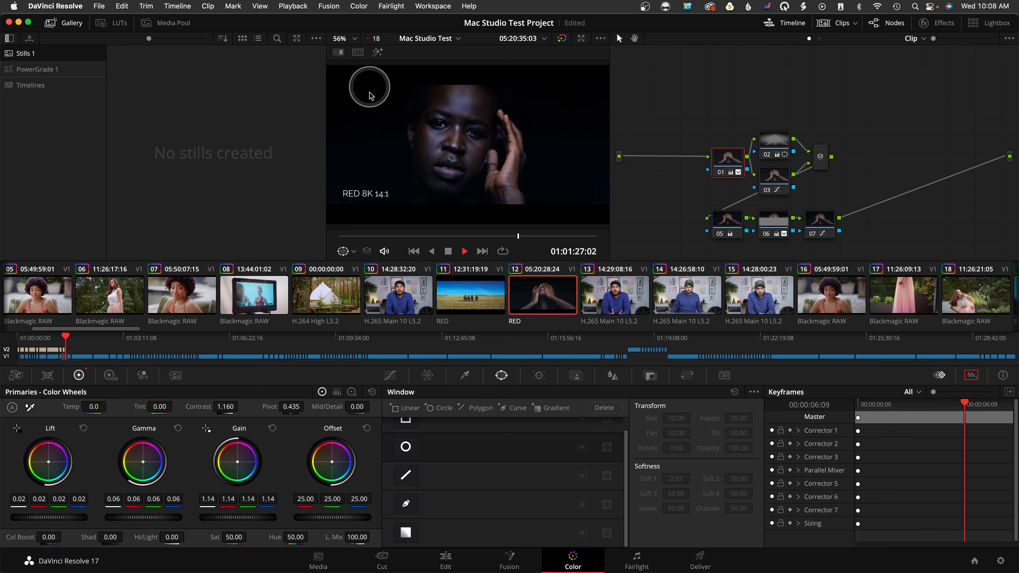
Switch back and forth between the RED 4K 8:1 and RED 8K 14:1 clips to compare them.
left_click(477, 305)
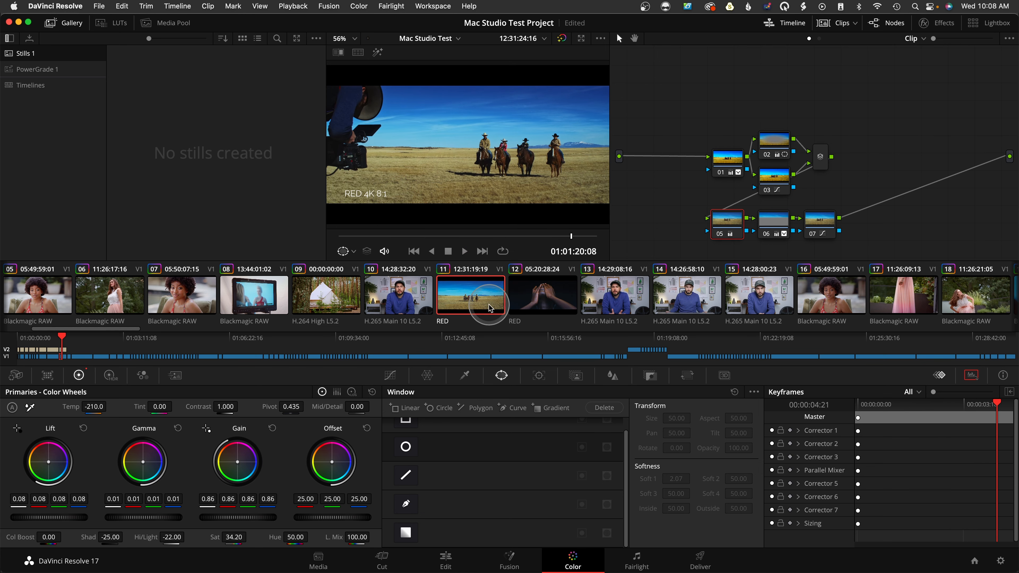
left_click(555, 297)
left_click(472, 305)
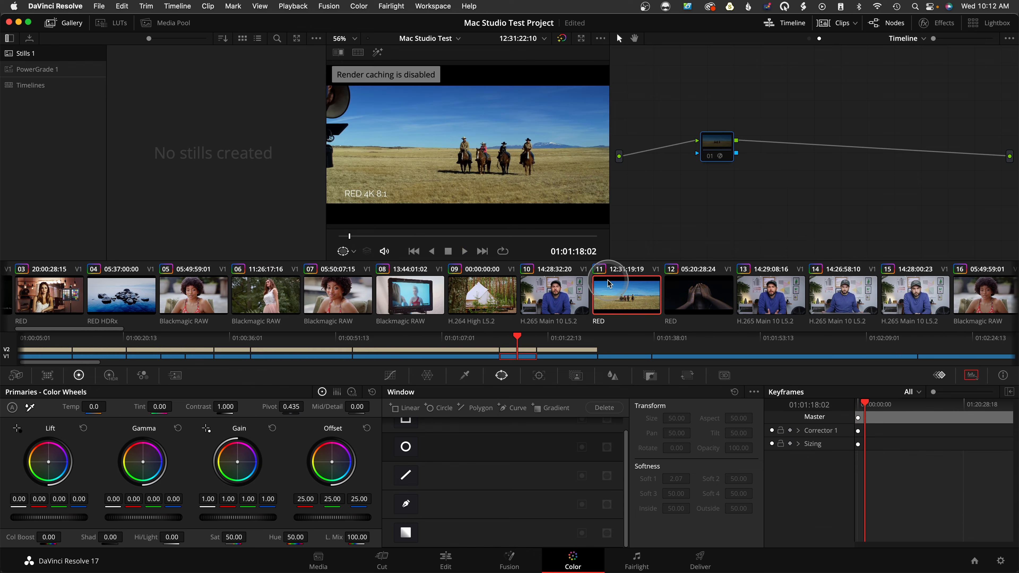
left_click(698, 295)
left_click(628, 295)
left_click(717, 307)
left_click(646, 289)
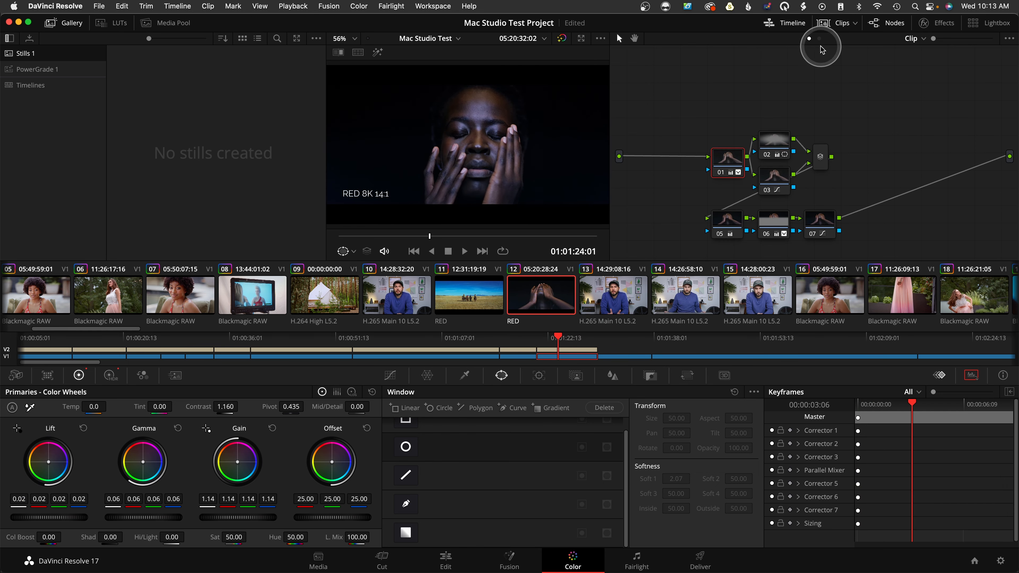
View the timeline-level node graph, select the RED 4K 8:1 clip, and return to the clip-level node graph.
left_click(819, 39)
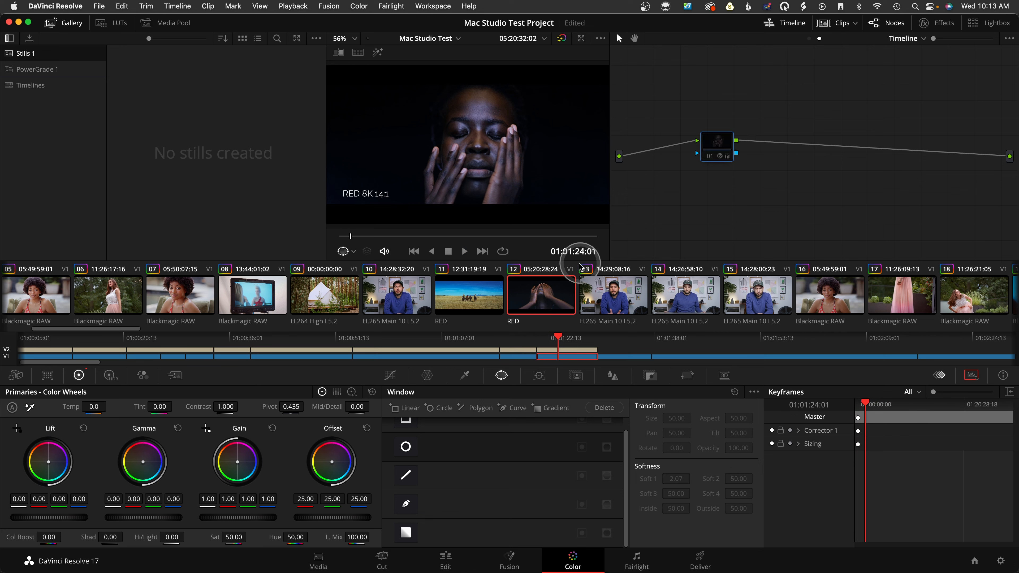
left_click(469, 296)
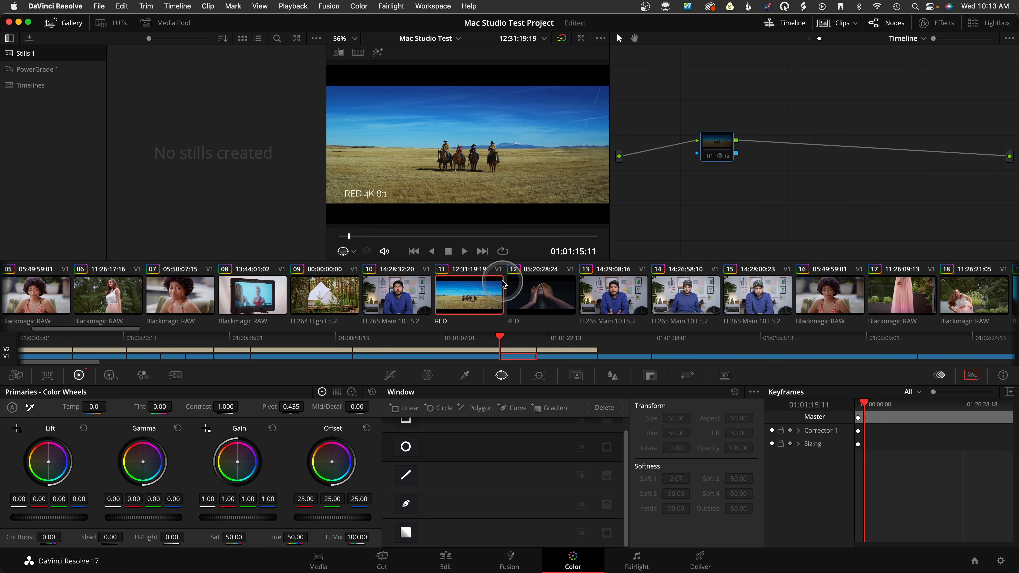
left_click(808, 53)
left_click(810, 38)
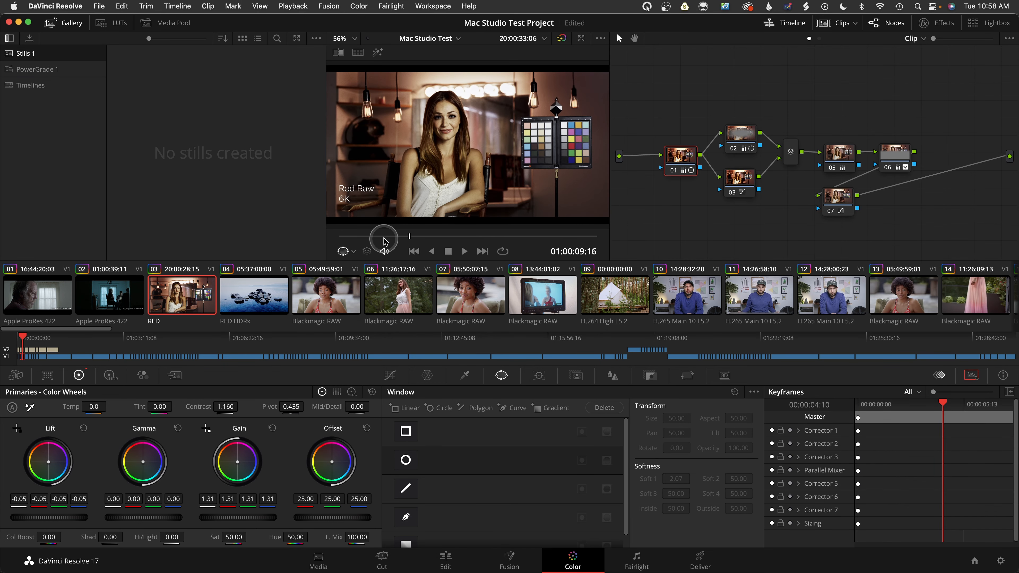
Set the project's timeline resolution to 3840 x 2160 Ultra HD, save, and play the Color page timeline from the first ProRes 422 clip.
left_click(444, 562)
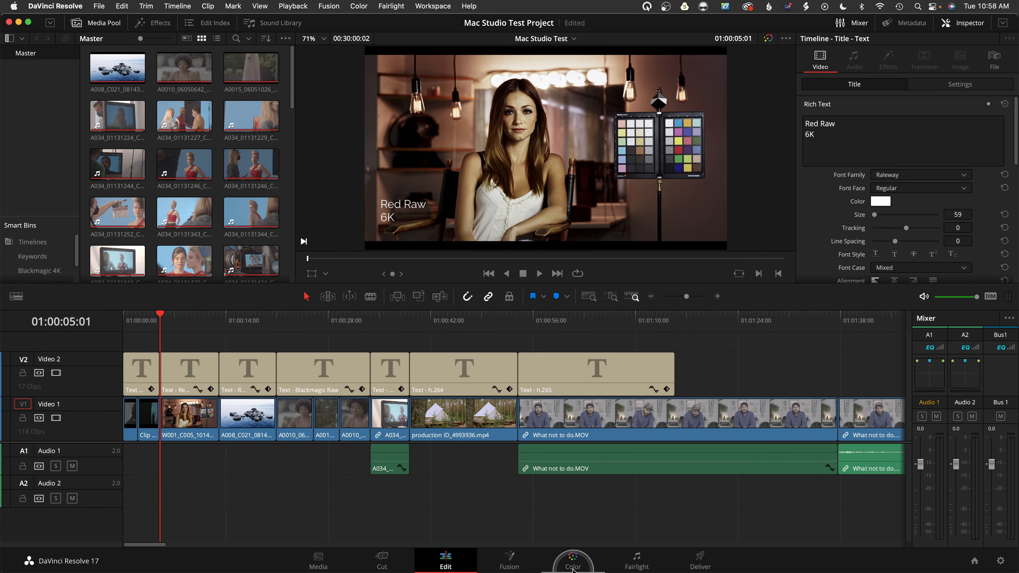
left_click(574, 567)
key("shift+9")
left_click(297, 121)
left_click(528, 124)
scroll(537, 221, "down", 2)
left_click(525, 231)
left_click(744, 490)
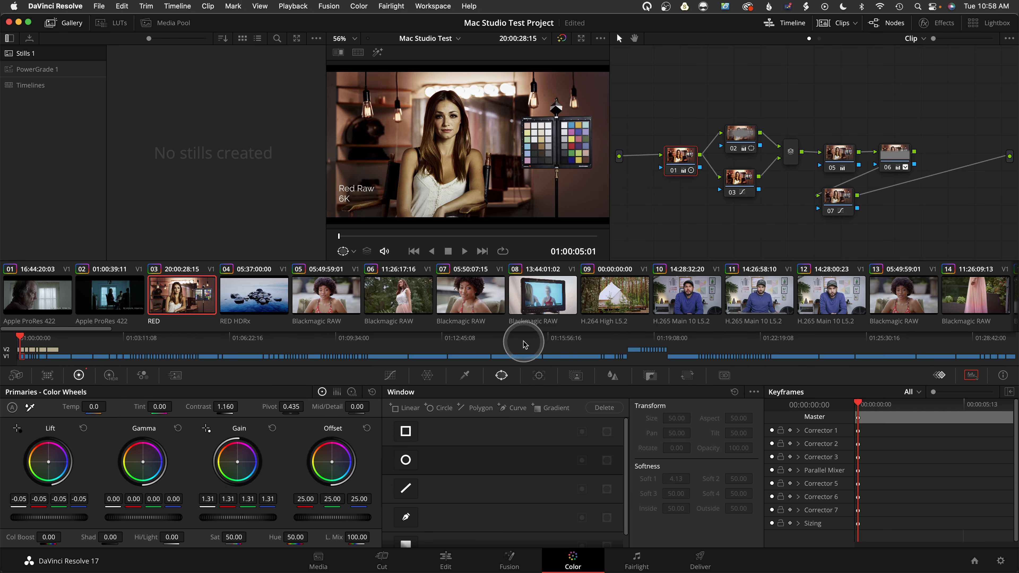
left_click(53, 297)
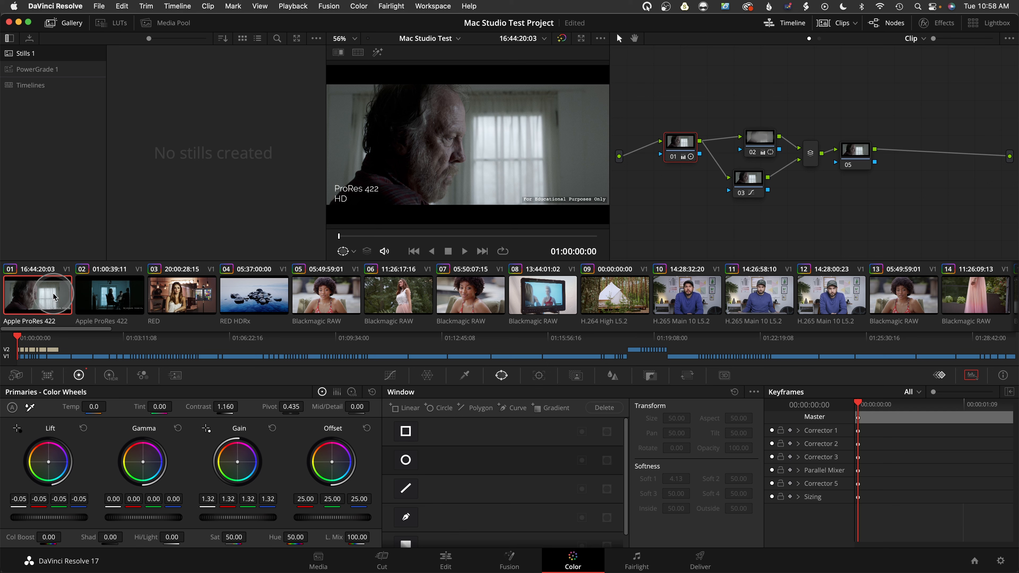
key("space")
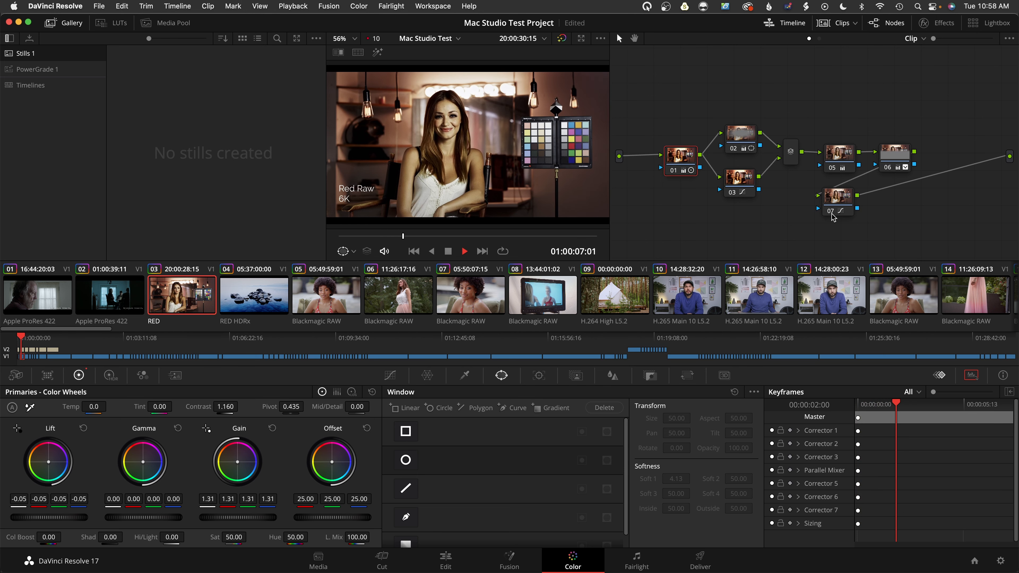
Set the RED decode quality in the project's Camera RAW settings to Half res. good and save.
key("shift+9")
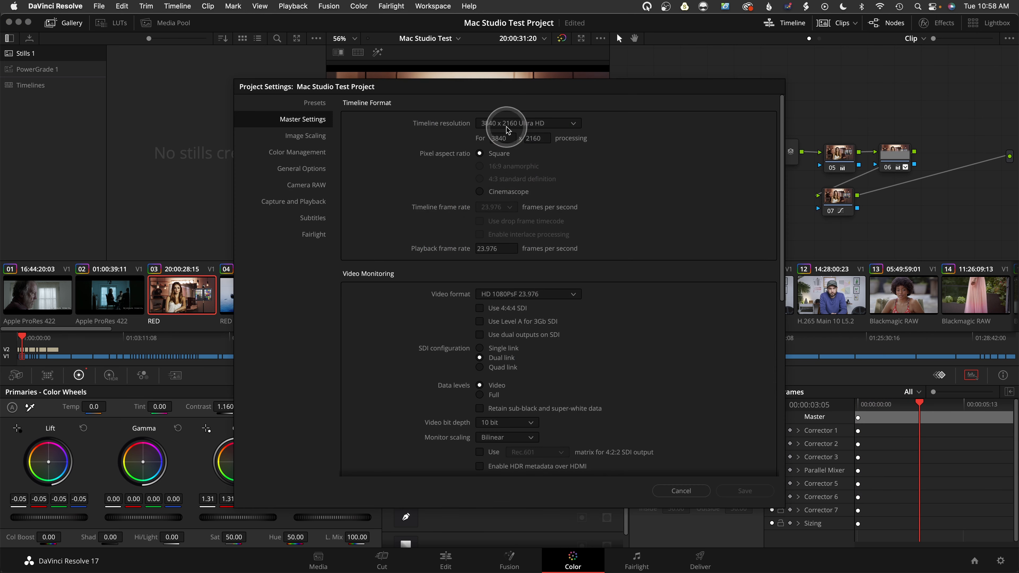
left_click(304, 184)
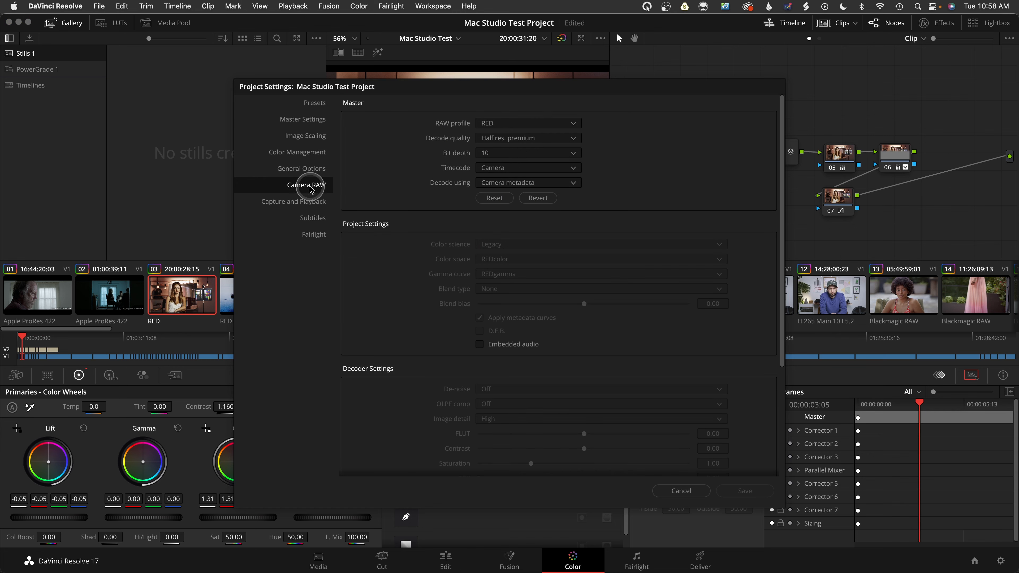
left_click(558, 138)
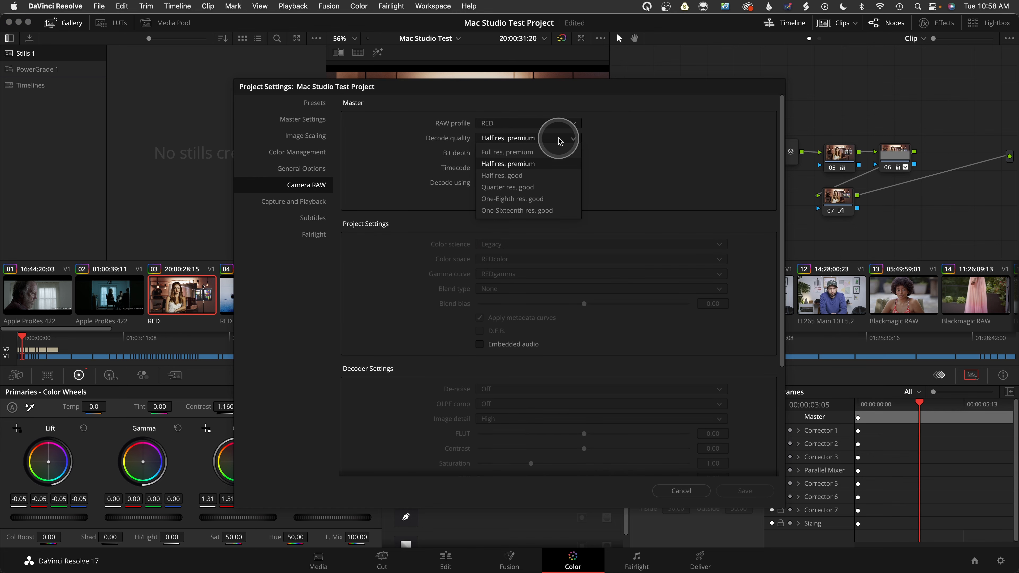
left_click(546, 175)
left_click(734, 491)
Replay the RED 6K clip from its start, return to its first frame, and play it again.
left_click_drag(386, 236, 342, 236)
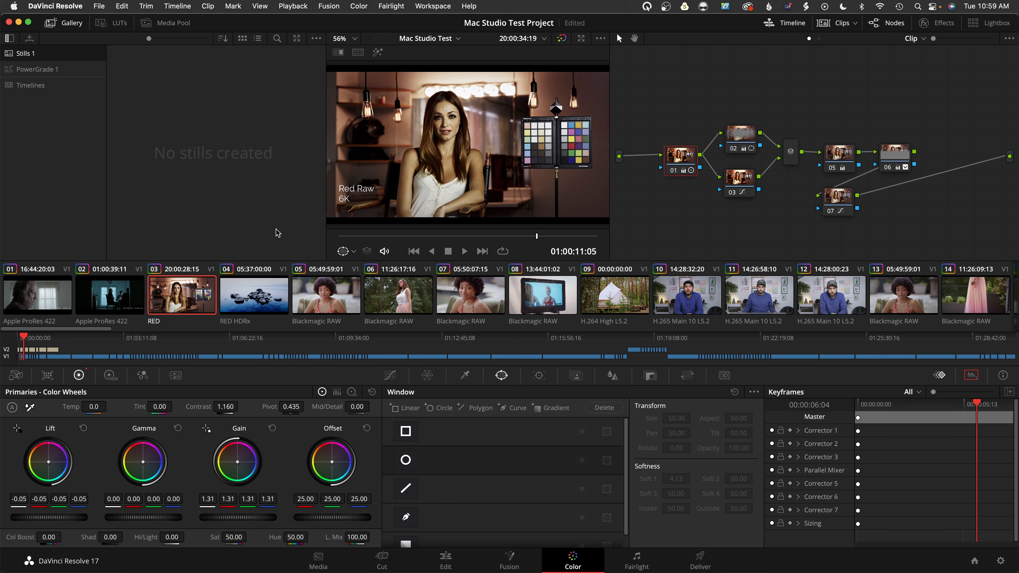
key("Up")
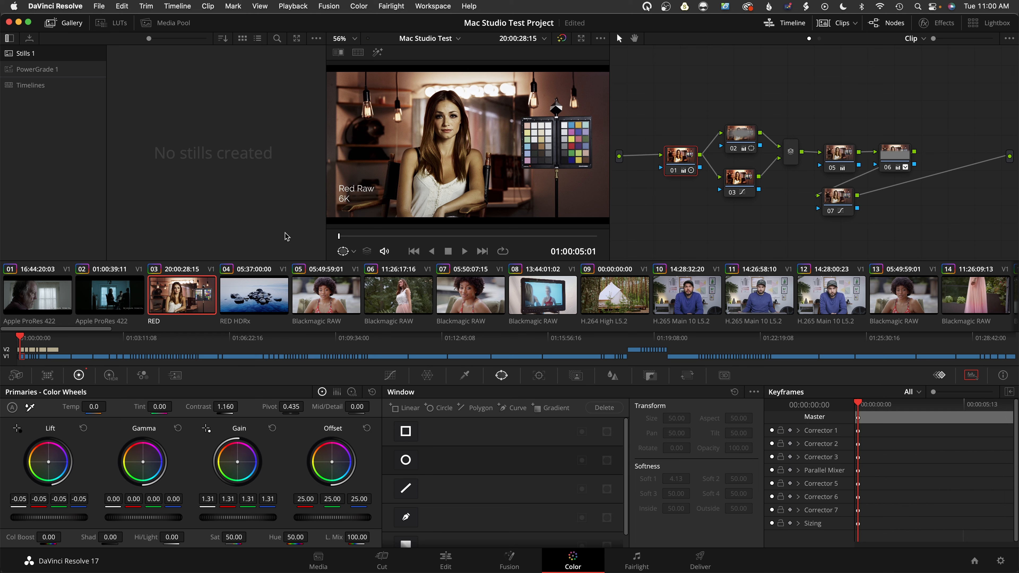
key("space")
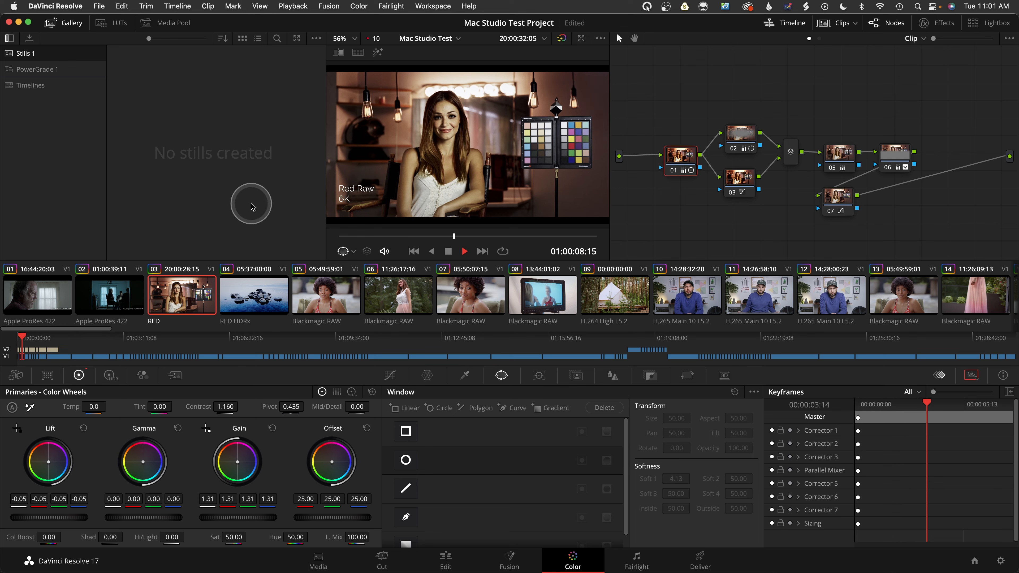
Examine the Render Cache and Timeline Proxy Mode playback options without changing them.
left_click(301, 6)
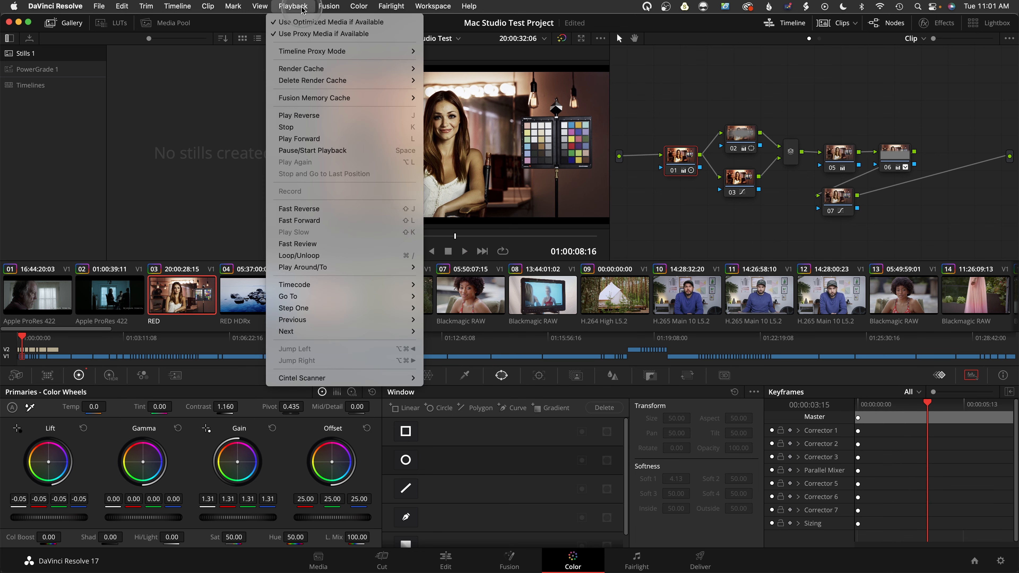
mouse_move(297, 69)
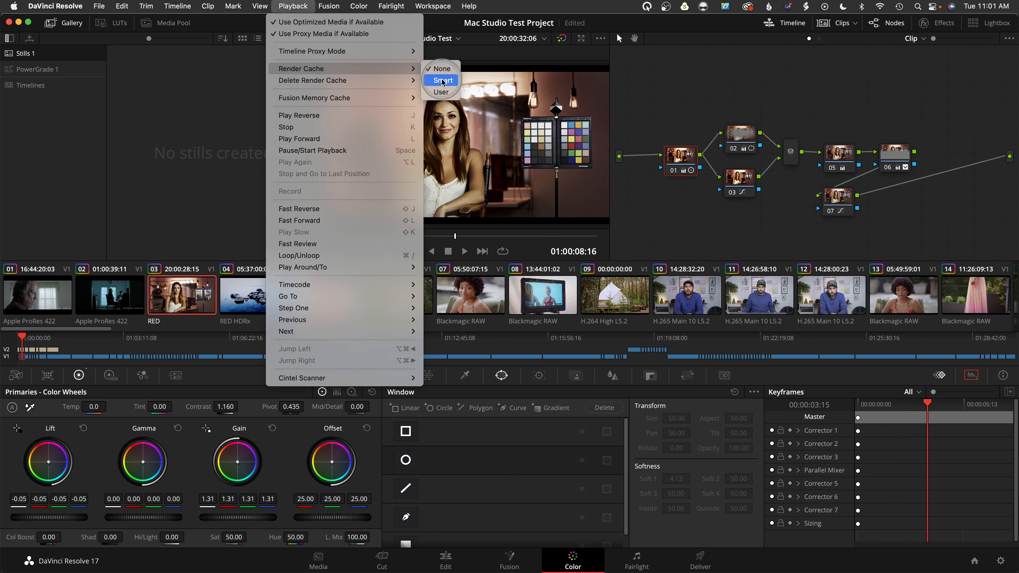
mouse_move(304, 51)
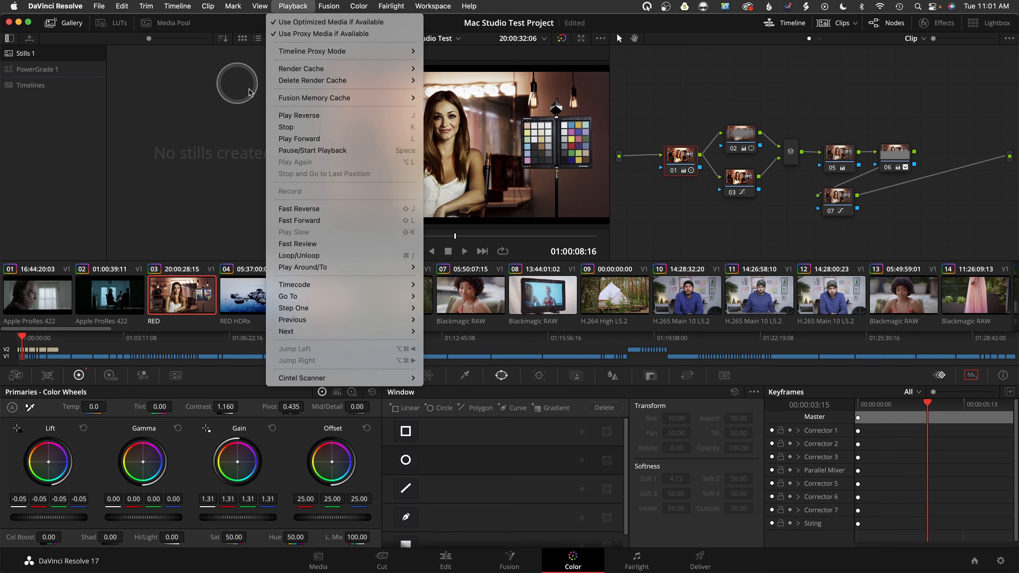
left_click(641, 205)
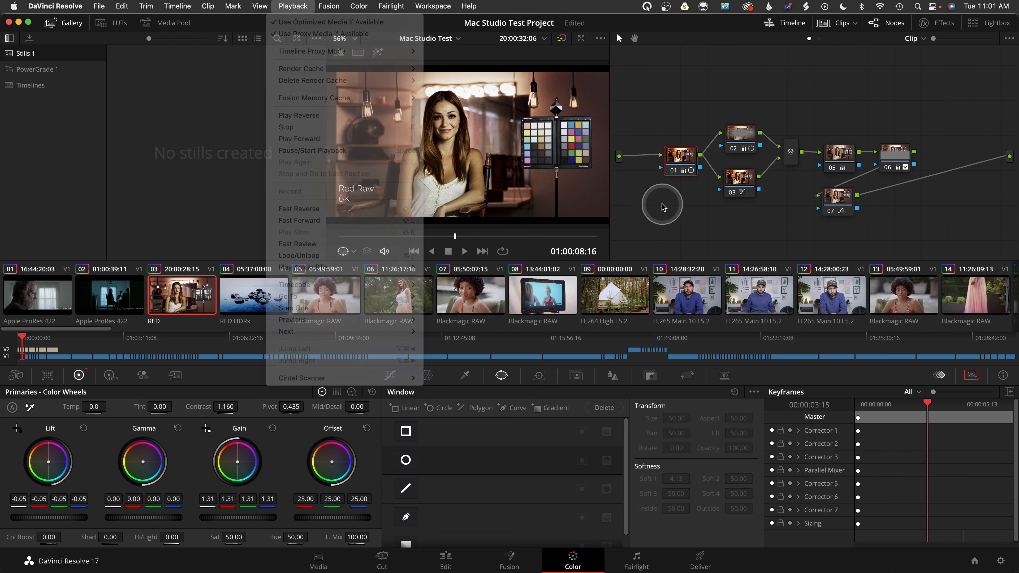
Replay the RED 6K clip from its start, stop it, and play the RED 5K HDRx clip.
left_click_drag(471, 235, 269, 211)
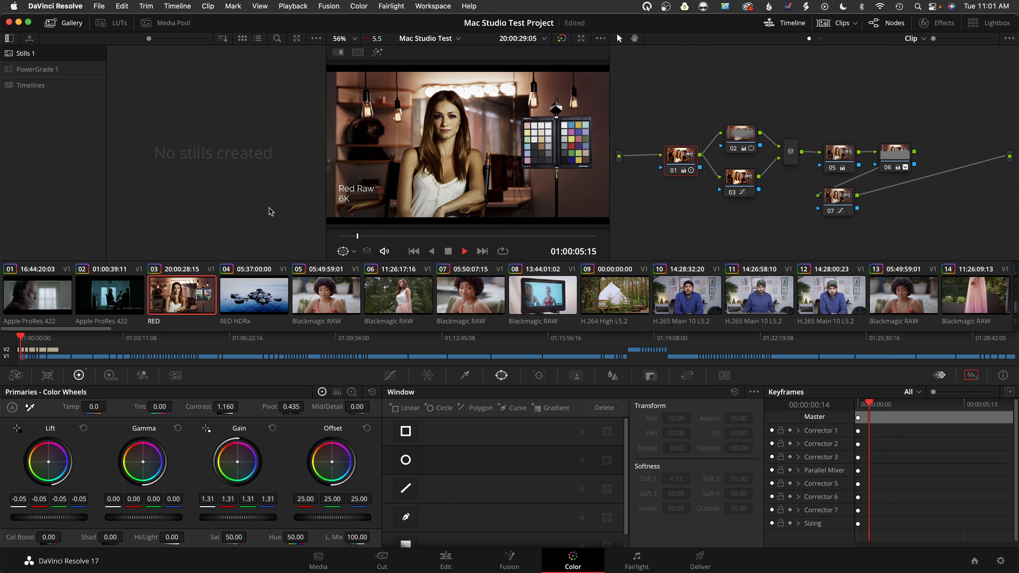
key("space")
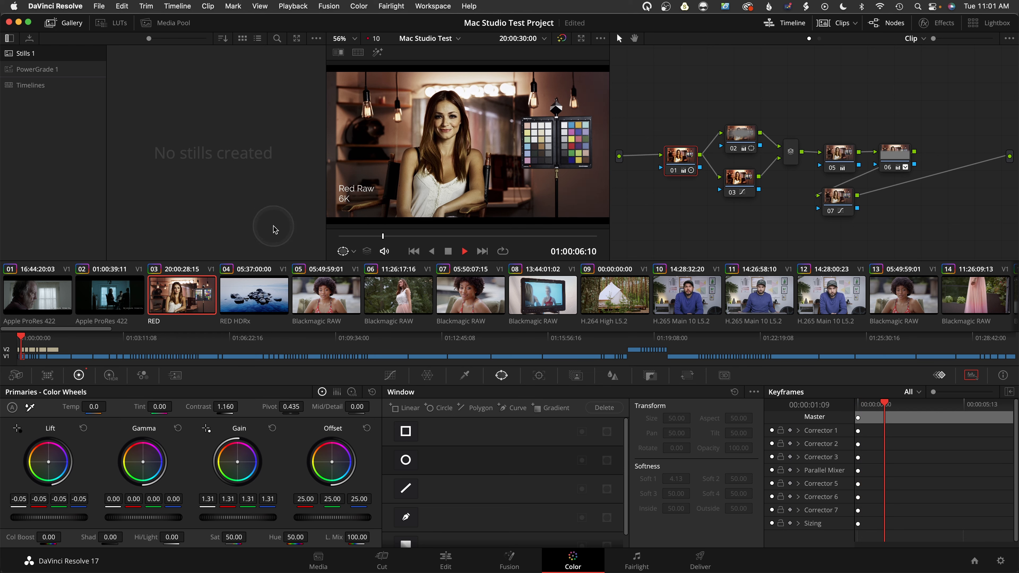
key("Down")
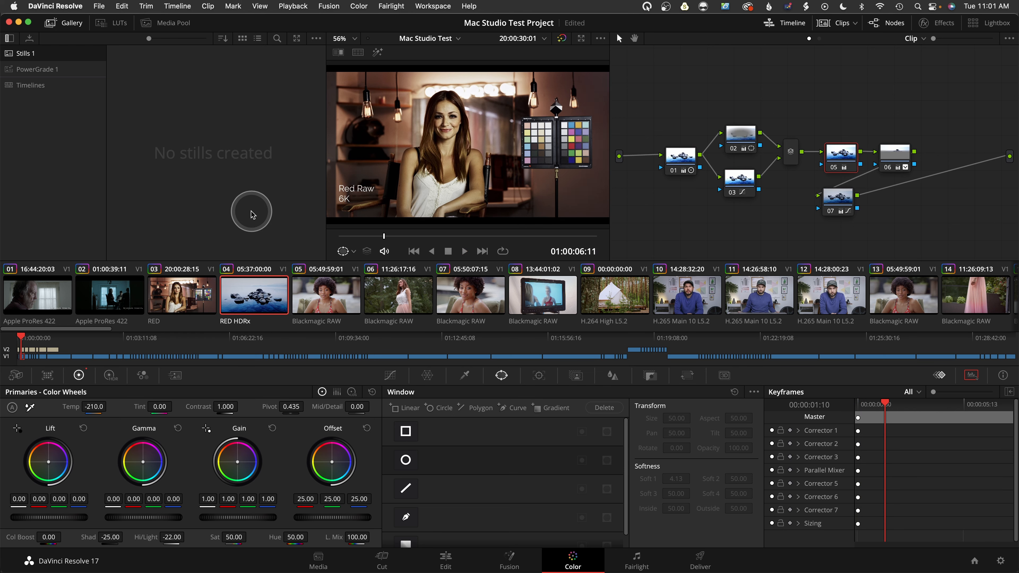
key("space")
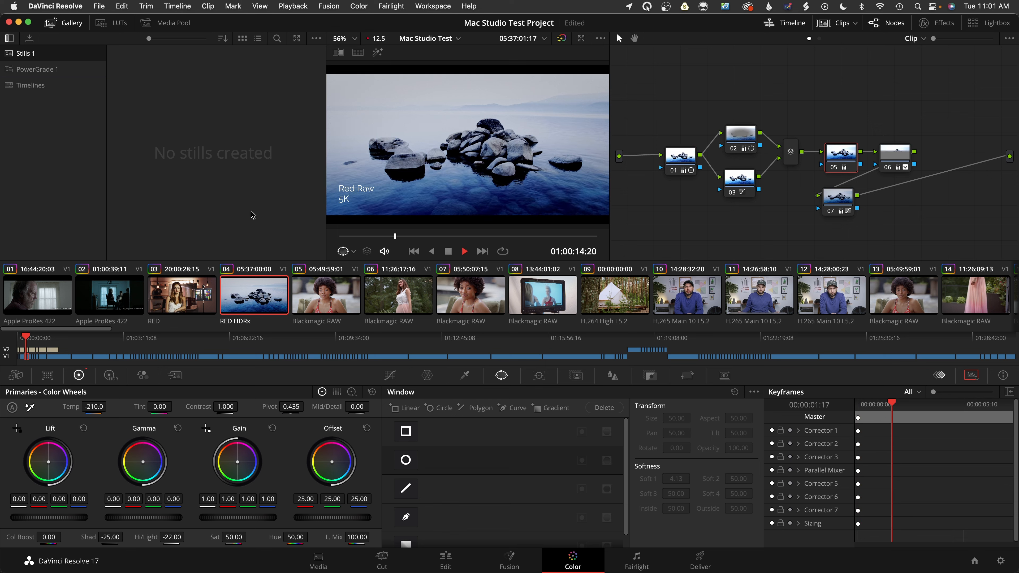
Play the RED 5K clip and the Blackmagic RAW 12K clips, restarting playback from the first 12K clip.
left_click_drag(252, 214, 258, 213)
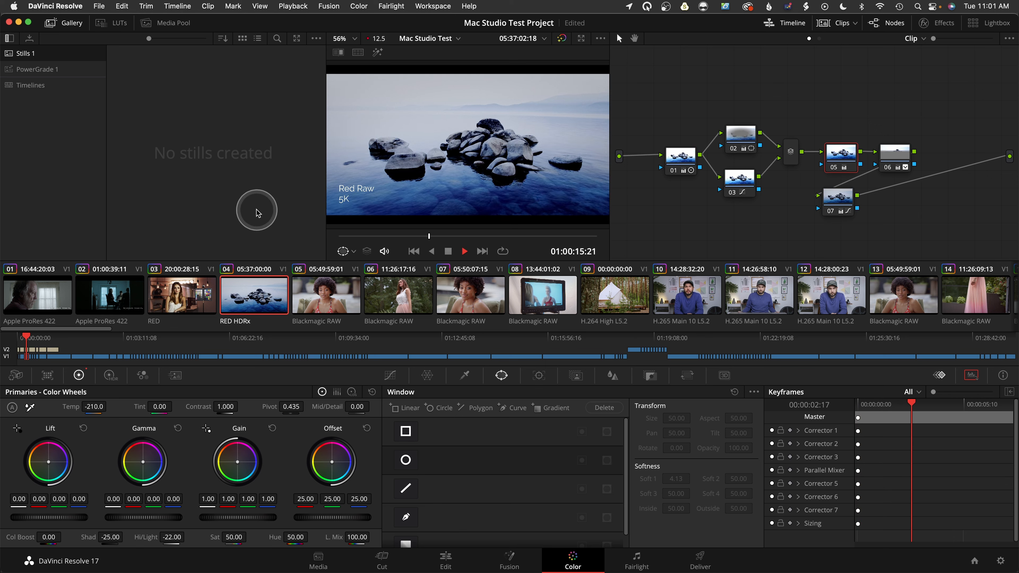
left_click(301, 301)
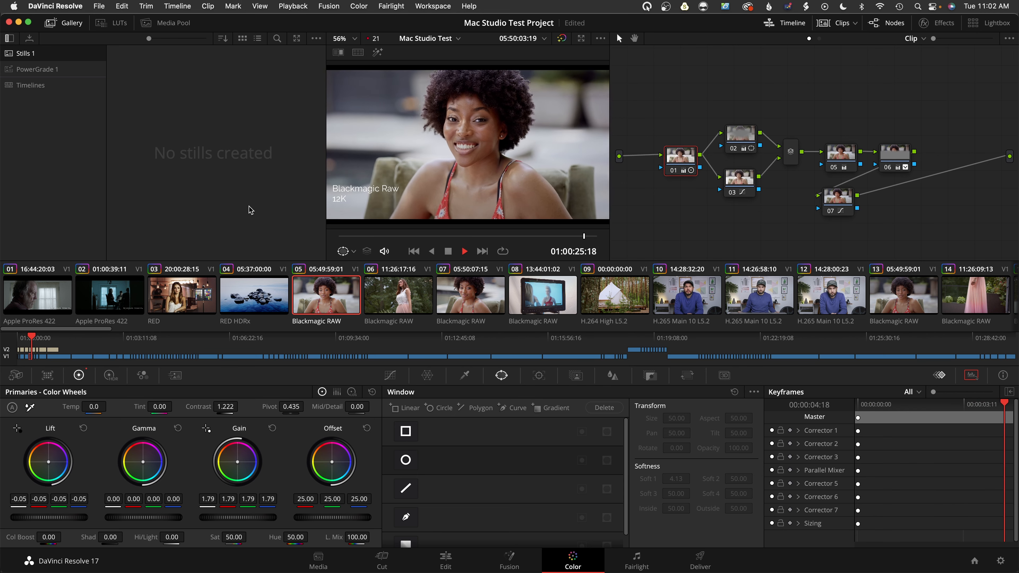
left_click(264, 203)
left_click(419, 294)
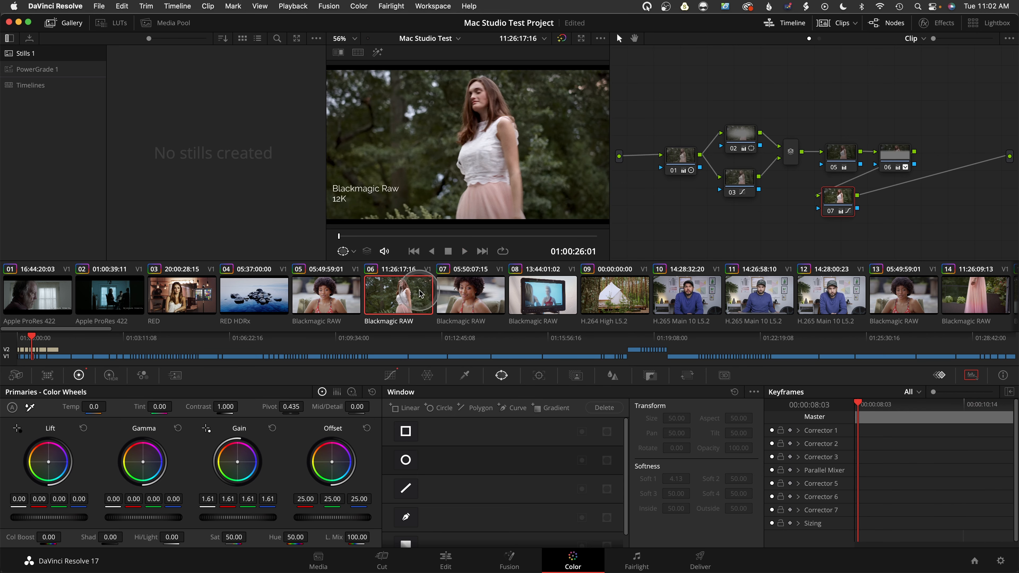
left_click(331, 296)
key("space")
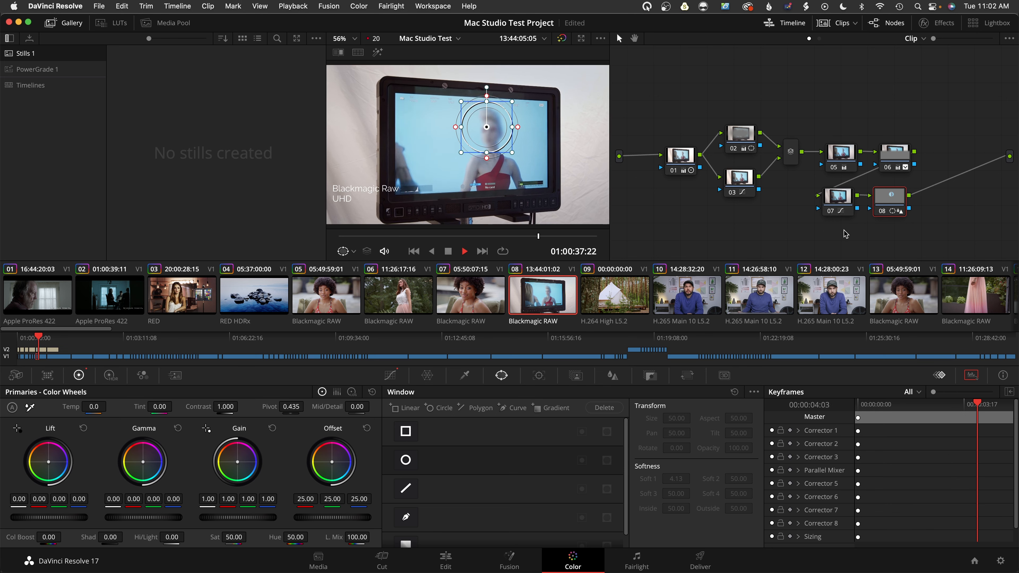
Replay the Blackmagic RAW UHD clip from its start and play the 4K H.264 and H.265 clips.
key("Up")
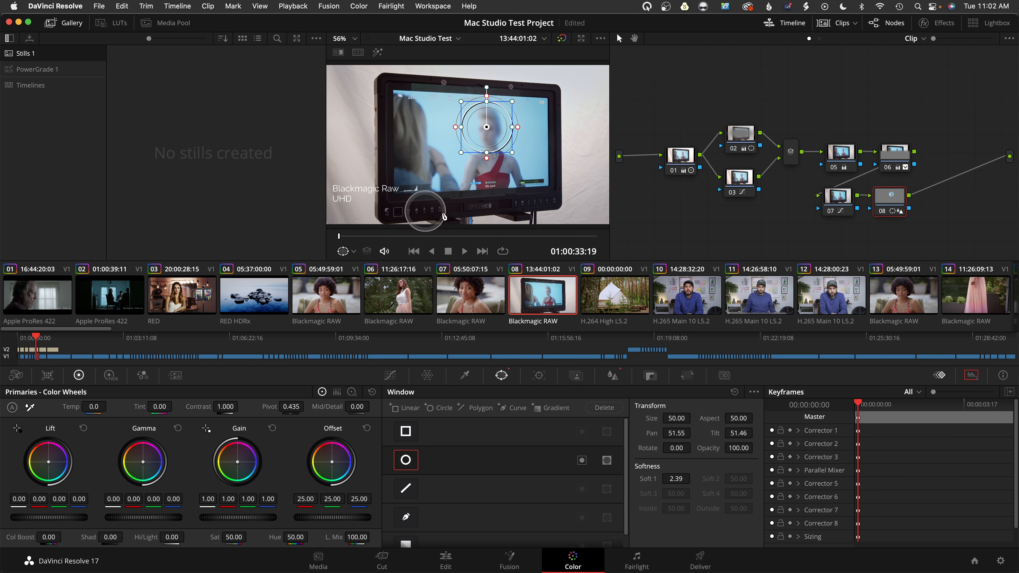
key("space")
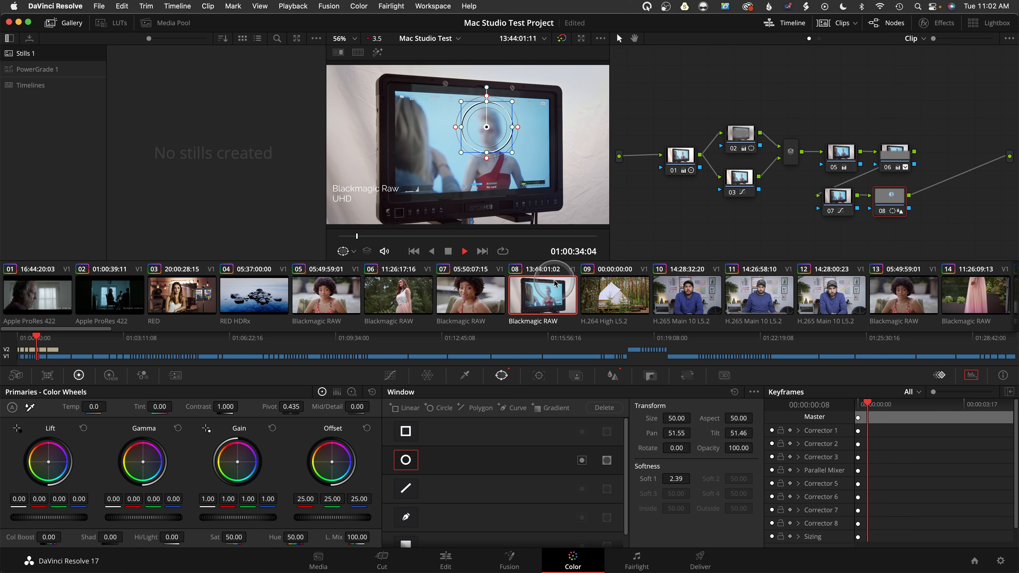
left_click(608, 300)
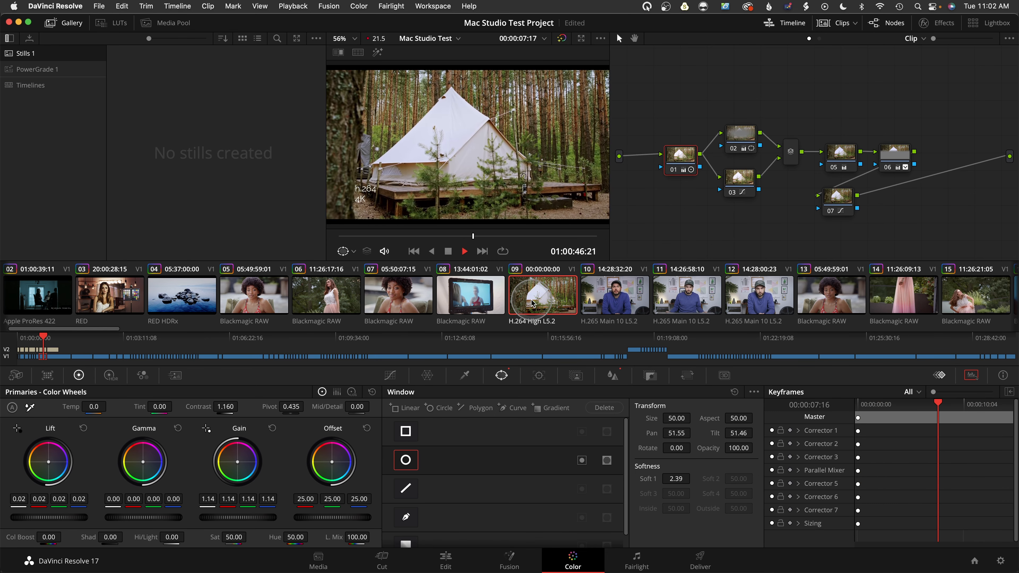
left_click(609, 306)
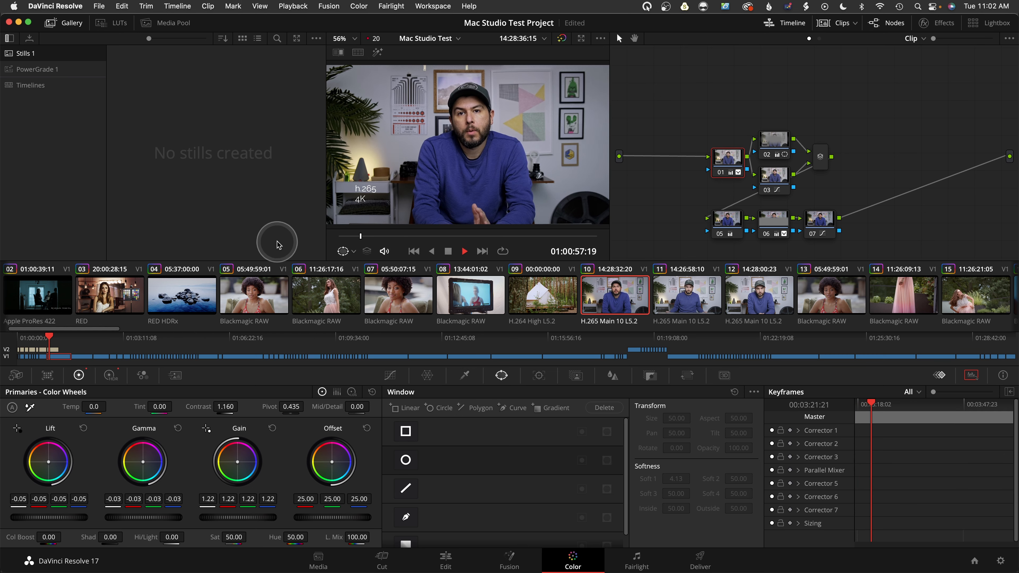
Disable grading nodes 05, 06 and 07 on the Blackmagic RAW 12K clips.
left_click(385, 295)
left_click_drag(925, 121, 811, 228)
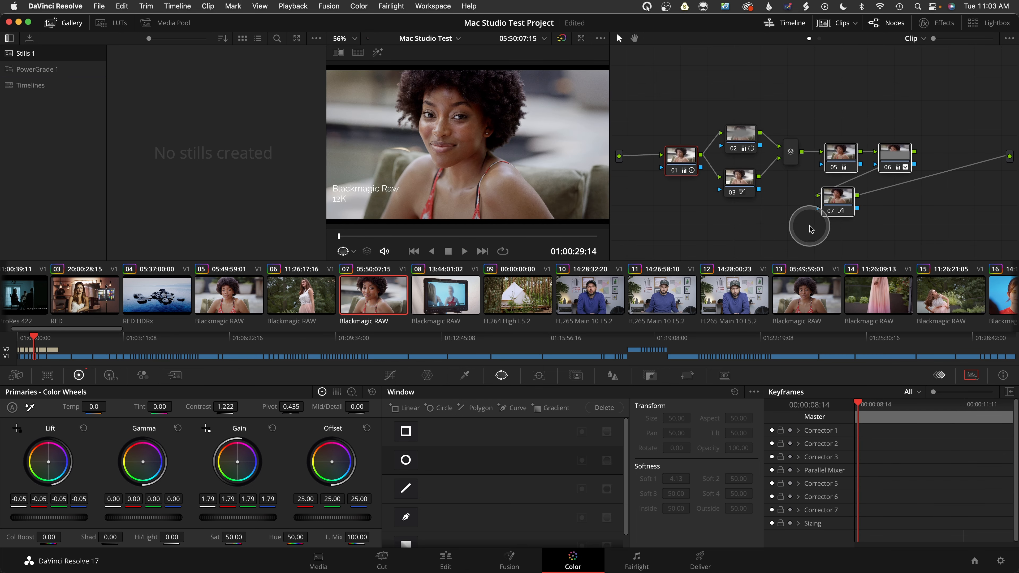
left_click(836, 153)
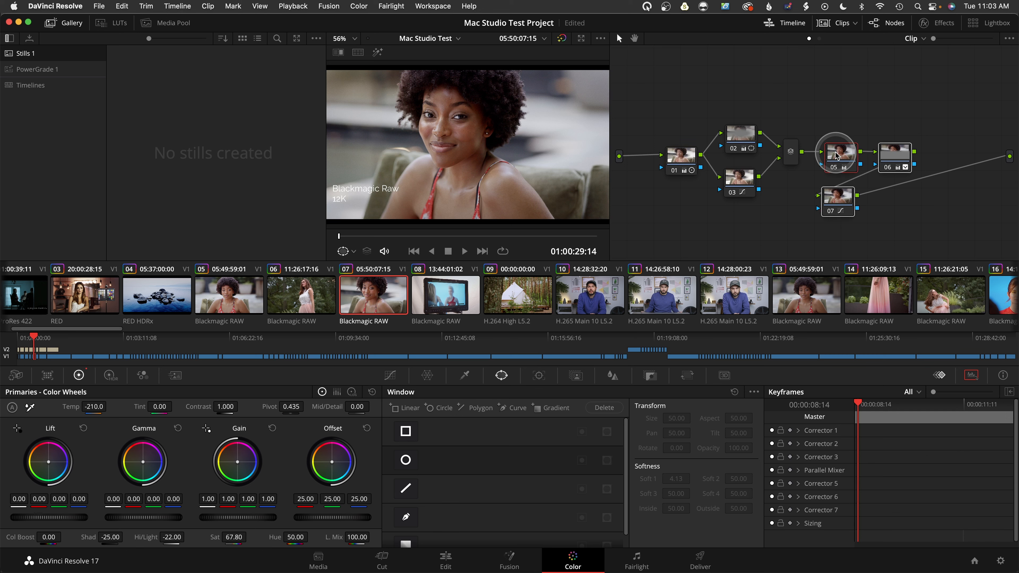
left_click(821, 217)
left_click(388, 320)
left_click(318, 307)
left_click(915, 137)
Play the Blackmagic RAW clips starting at the first 12K clip and return to that clip's first frame.
left_click(306, 305)
key("space")
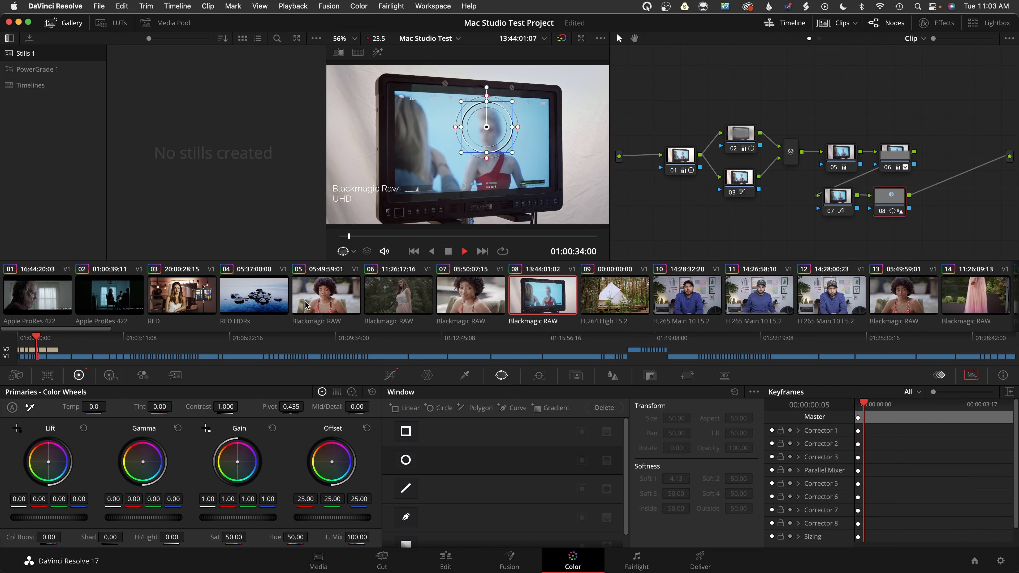
left_click(305, 305)
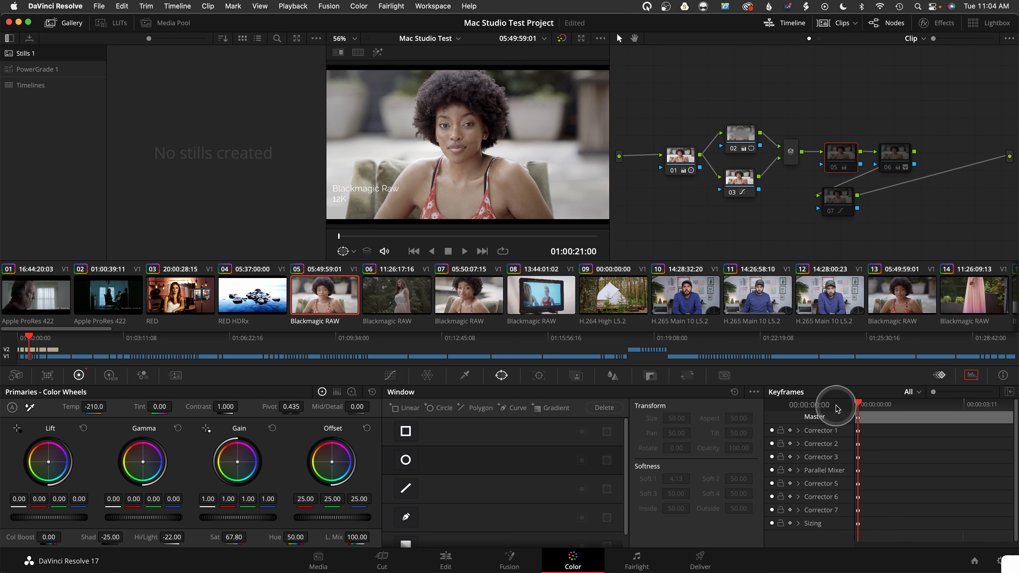
Set the project's timeline resolution to 1920 x 1080 HD and save the settings.
left_click(1000, 561)
left_click(522, 123)
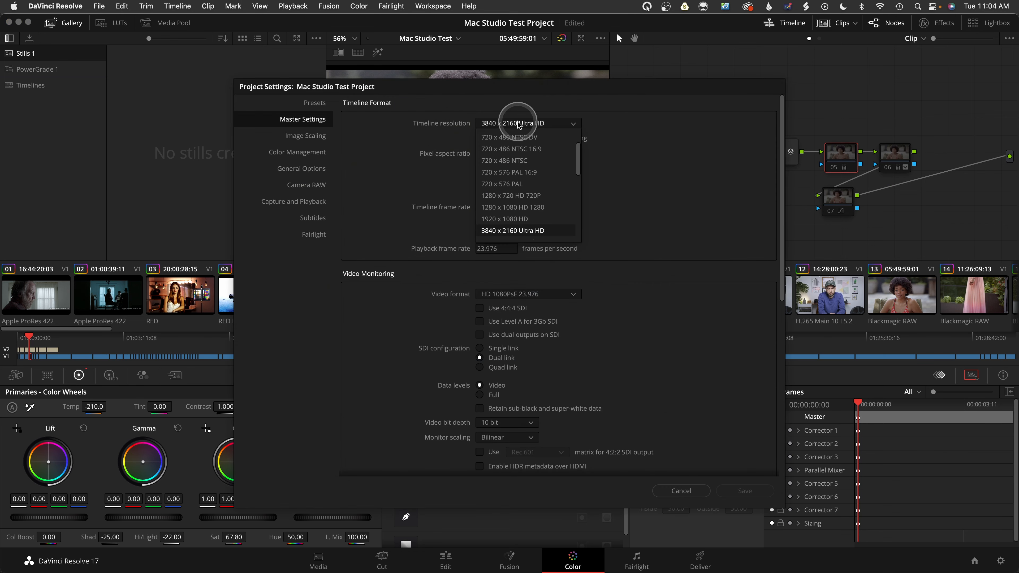
left_click(537, 219)
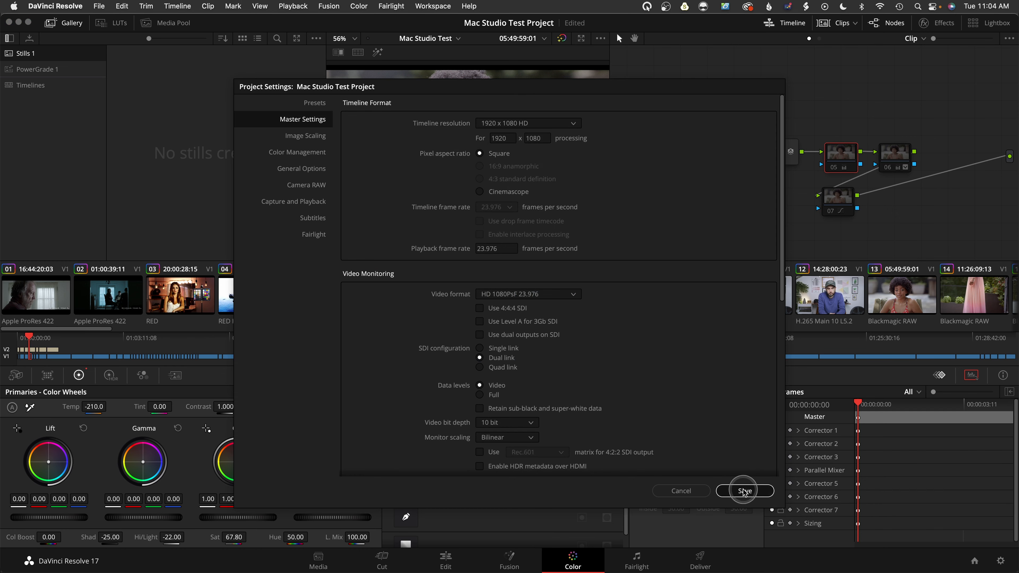
left_click(743, 490)
Play the Blackmagic RAW 12K clips on the HD timeline, stop, and return to the timeline's start.
key("Home")
key("space")
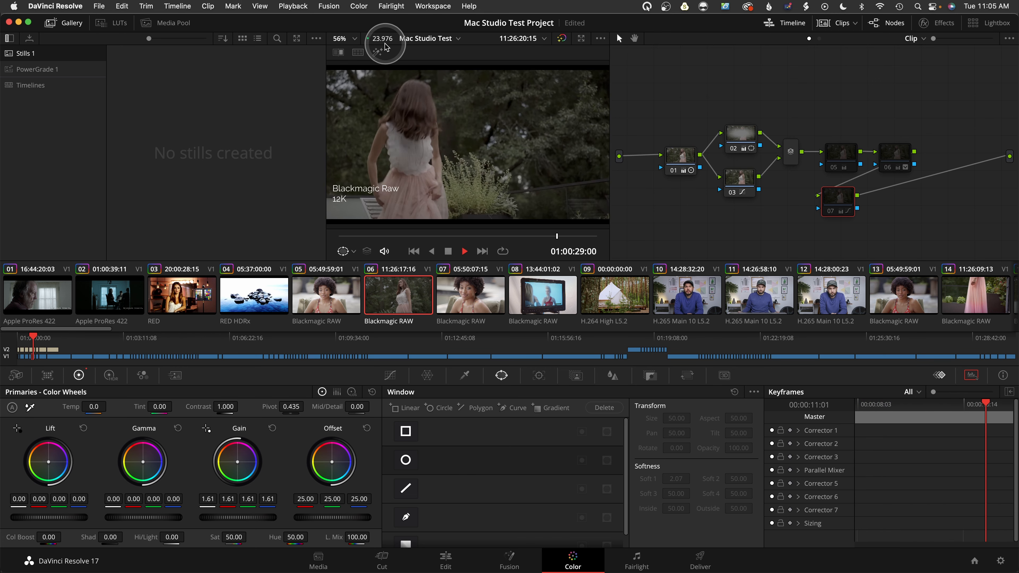
key("space")
key("Home")
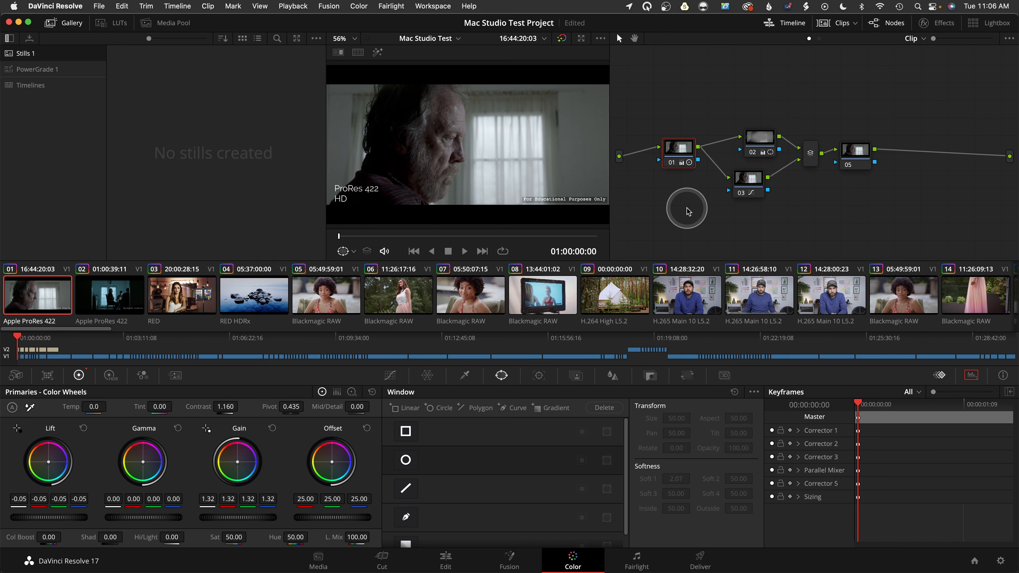
Open the Deliver page and examine the custom QuickTime H.265 render settings, including the advanced quality options.
left_click(700, 560)
scroll(287, 322, "up", 2)
left_click(287, 322)
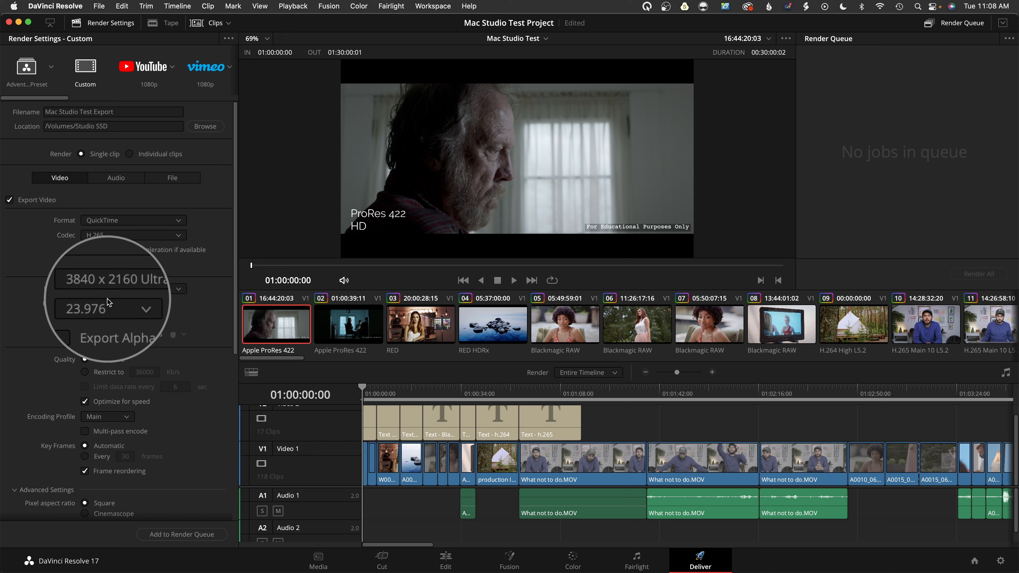
scroll(191, 314, "down", 10)
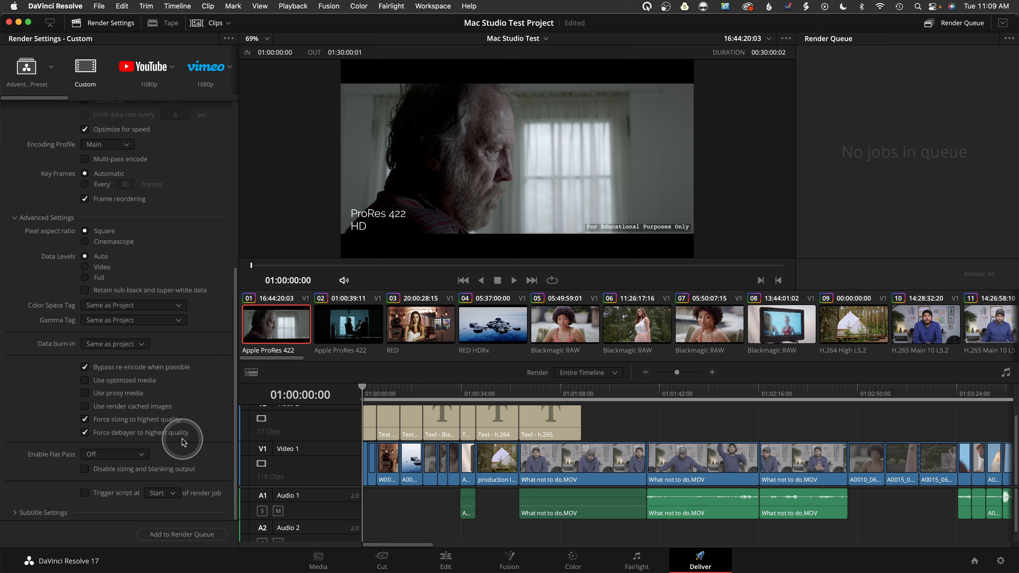
scroll(208, 403, "up", 10)
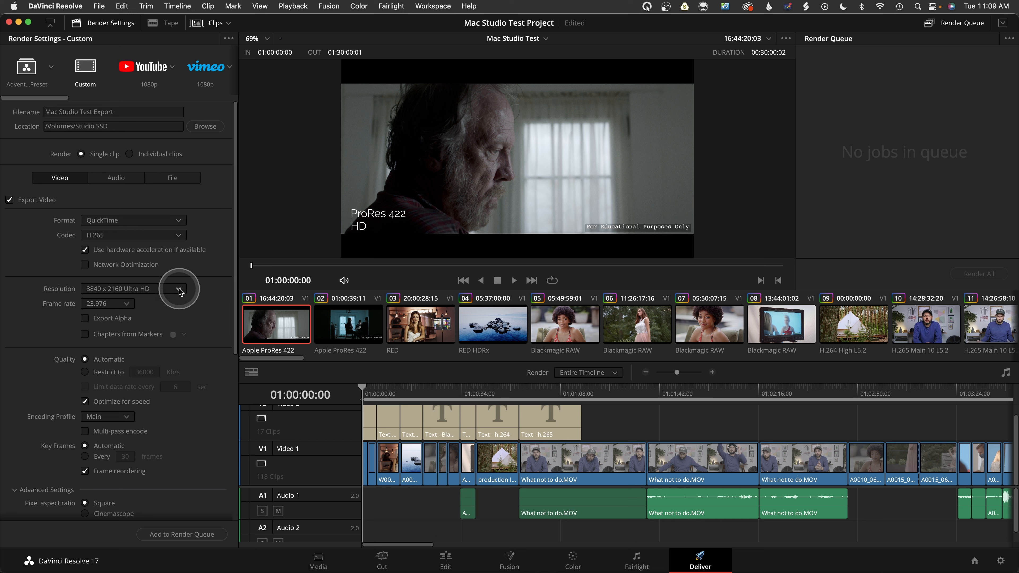
key("super+alt+slash")
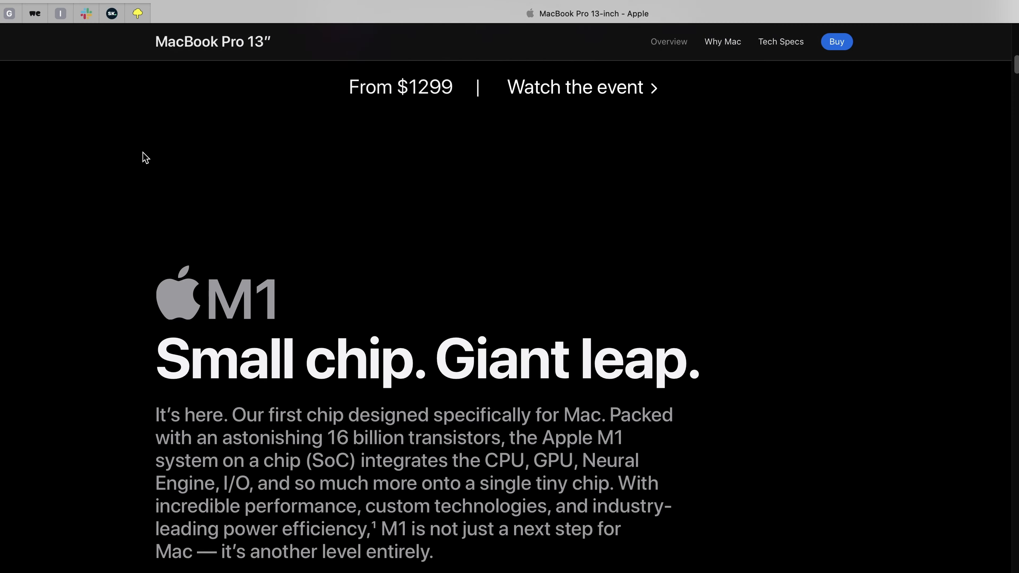
In the web browser, configure the 13-inch MacBook Pro with 16GB unified memory and review its specification summary.
scroll(143, 157, "down", 10)
scroll(143, 156, "down", 5)
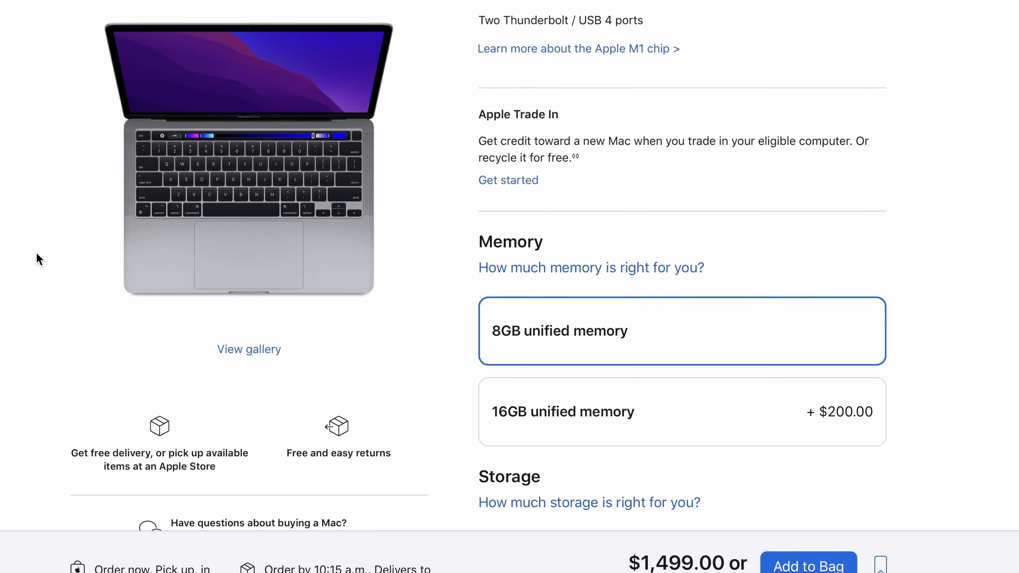
scroll(36, 257, "down", 3)
left_click(543, 317)
scroll(312, 321, "up", 10)
scroll(313, 321, "down", 1)
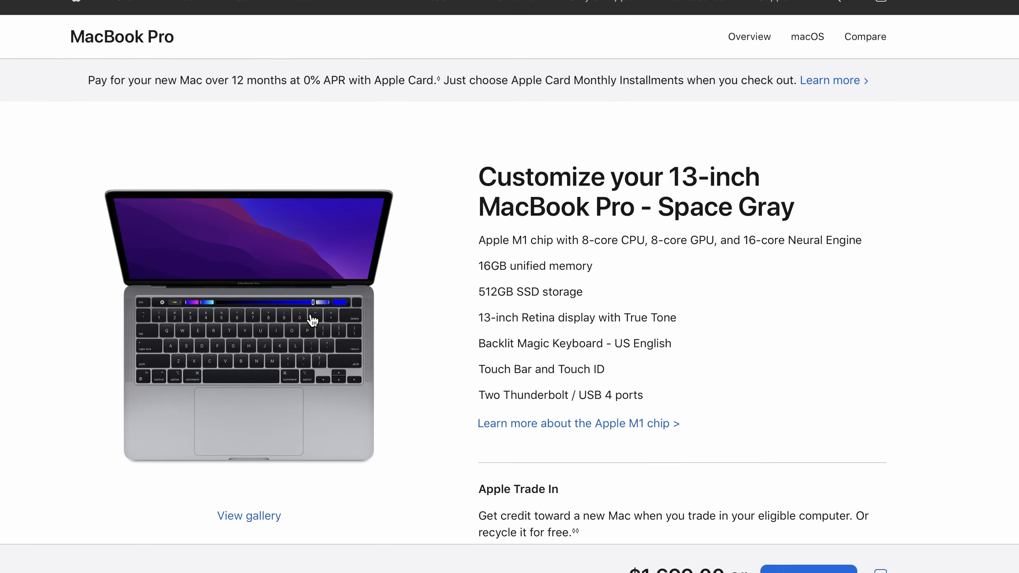